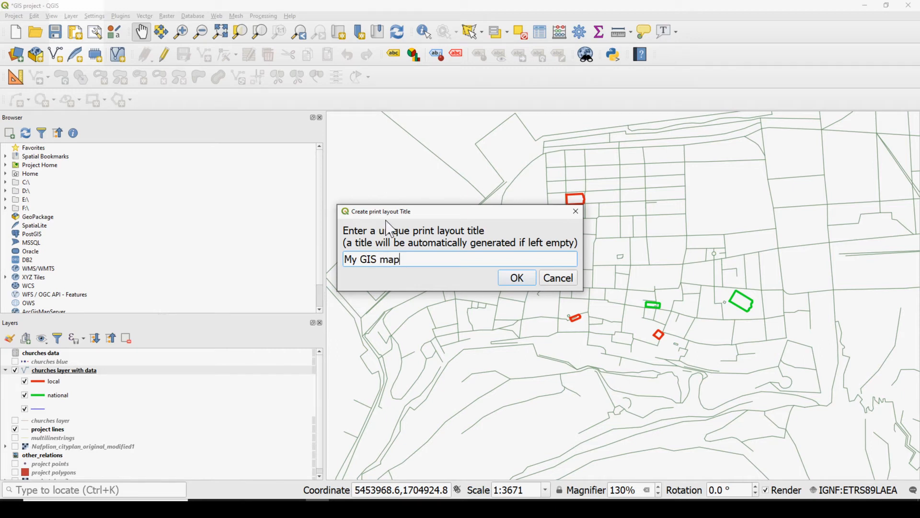
Create the print layout titled "My GIS map" and maximize its window
{"action": "left_click", "coordinate": [518, 279]}
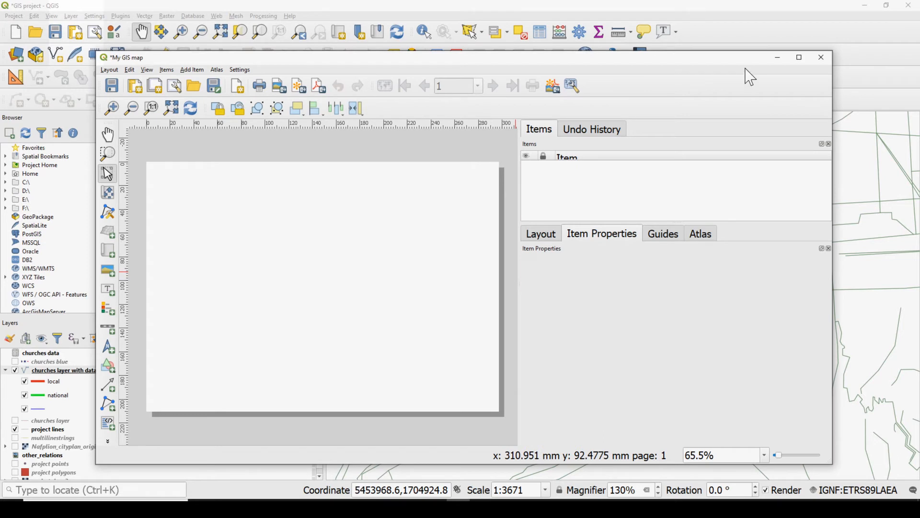
{"action": "left_click", "coordinate": [799, 57]}
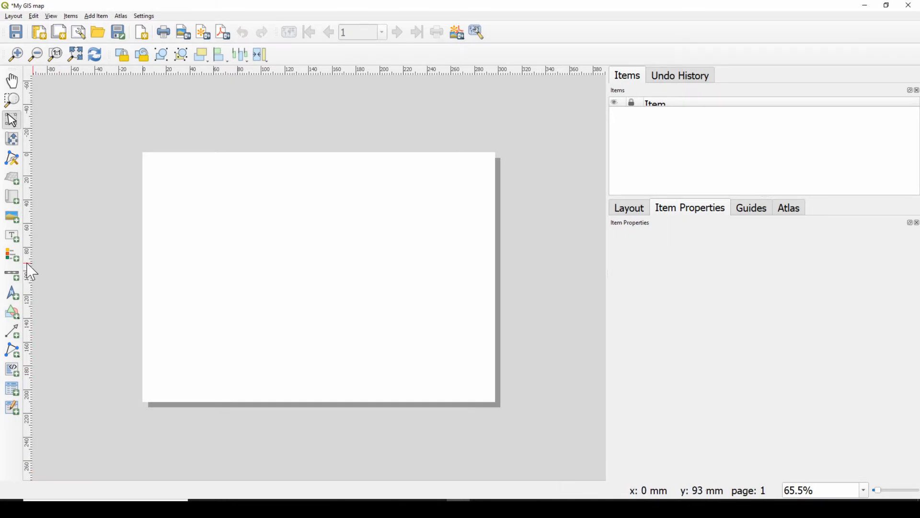
Add a map about 218 by 152 mm to the page and shift its content slightly down and to the right
{"action": "left_click", "coordinate": [6, 194]}
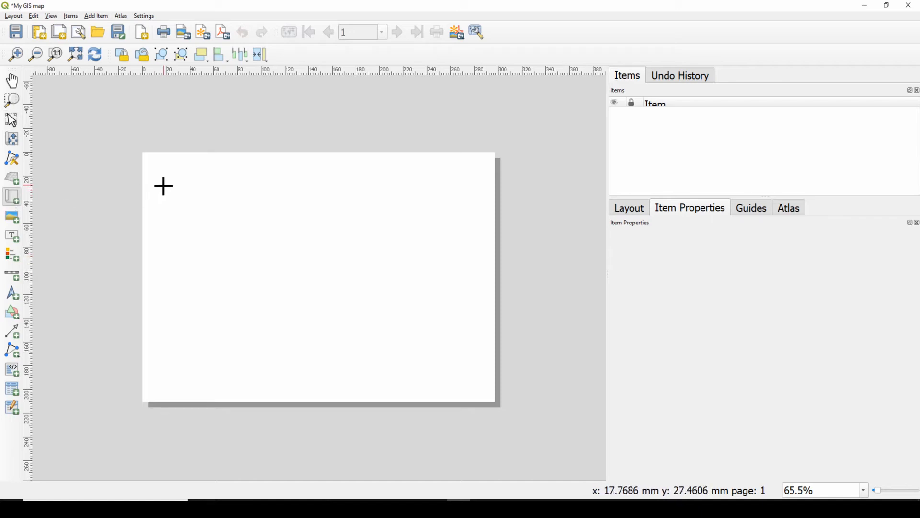
{"action": "left_click_drag", "start_coordinate": [164, 186], "coordinate": [422, 366]}
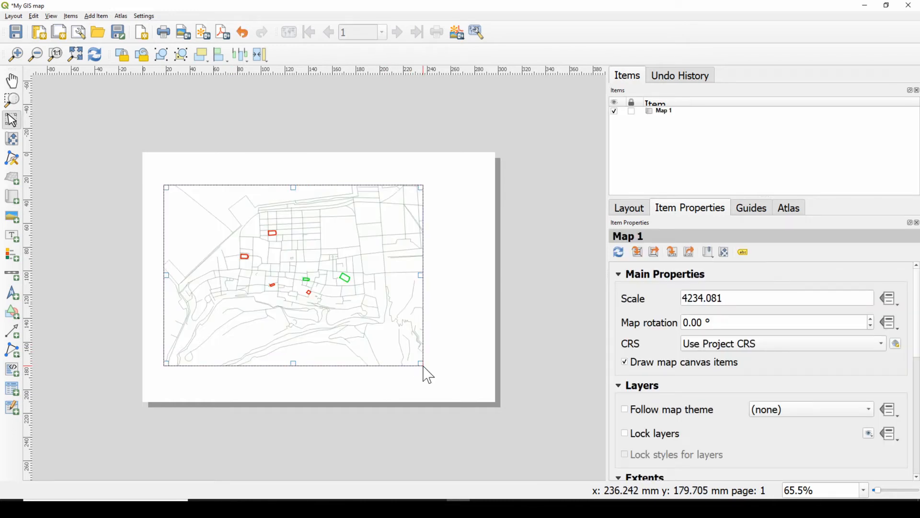
{"action": "left_click", "coordinate": [12, 139]}
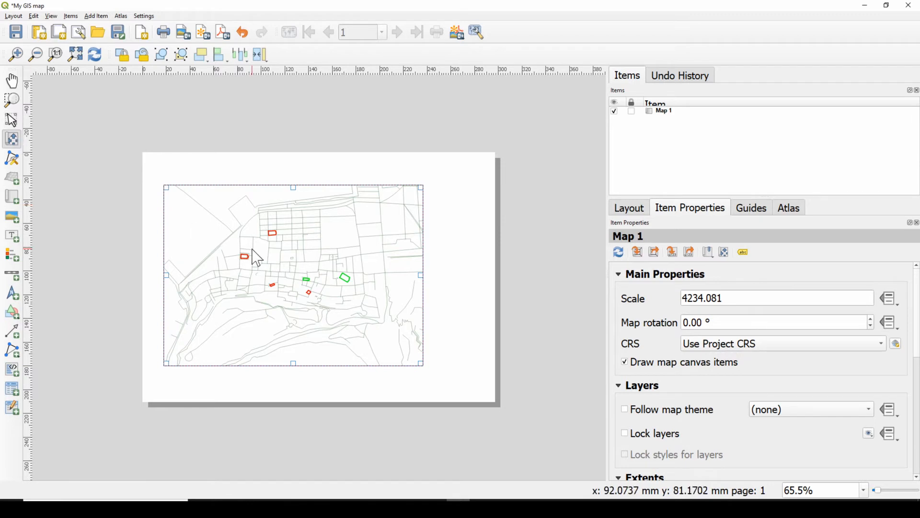
{"action": "mouse_move", "coordinate": [281, 283]}
{"action": "left_mouse_down"}
{"action": "mouse_move", "coordinate": [268, 259]}
{"action": "mouse_move", "coordinate": [279, 304]}
{"action": "mouse_move", "coordinate": [290, 289]}
{"action": "mouse_move", "coordinate": [279, 297]}
{"action": "mouse_move", "coordinate": [288, 297]}
{"action": "left_mouse_up"}
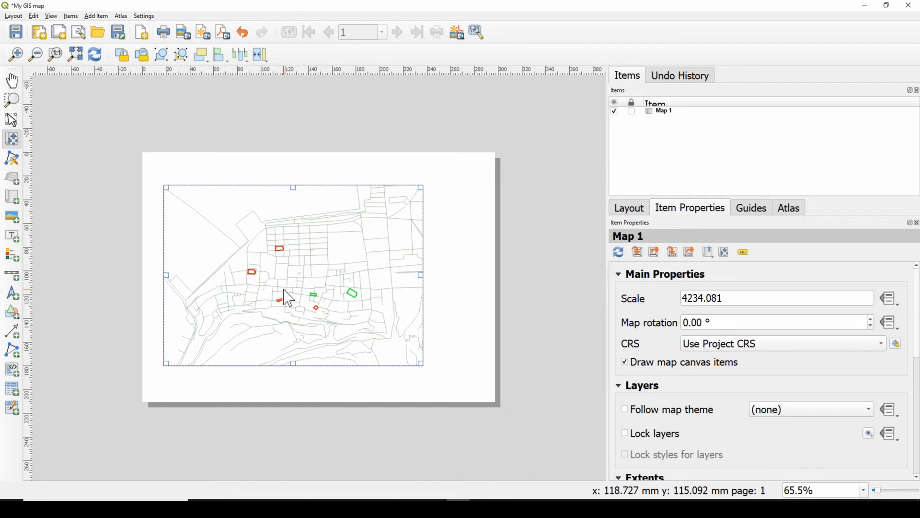
Add a picture to the right of the map, near its lower edge, using logosbeneficaireserasmusright_withthesupport-01.png as the source
{"action": "left_click", "coordinate": [12, 217]}
{"action": "left_click_drag", "start_coordinate": [437, 310], "coordinate": [484, 372]}
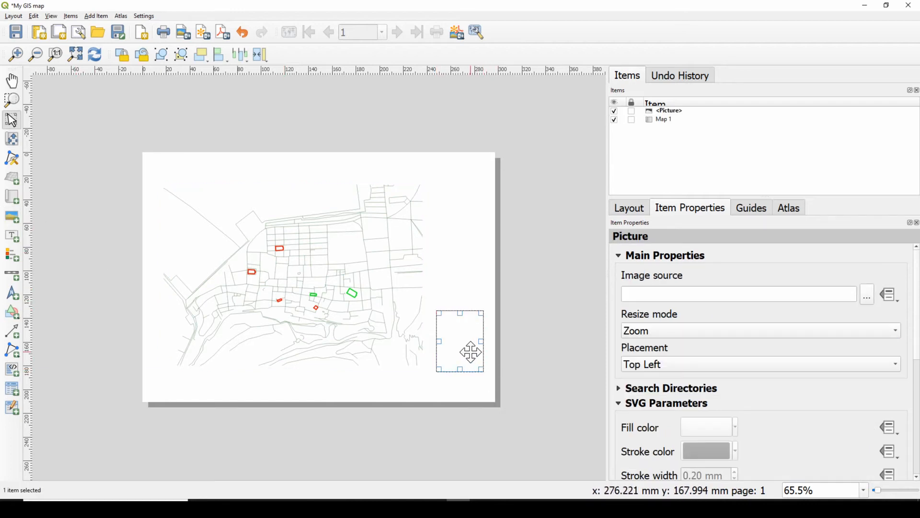
{"action": "left_click", "coordinate": [868, 295]}
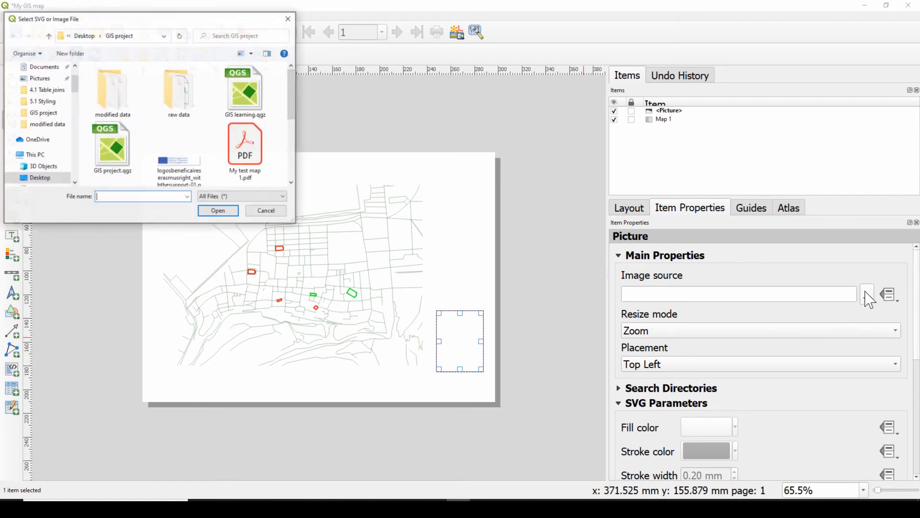
{"action": "scroll", "coordinate": [290, 96], "scroll_direction": "down", "scroll_amount": 2}
{"action": "left_click", "coordinate": [180, 124]}
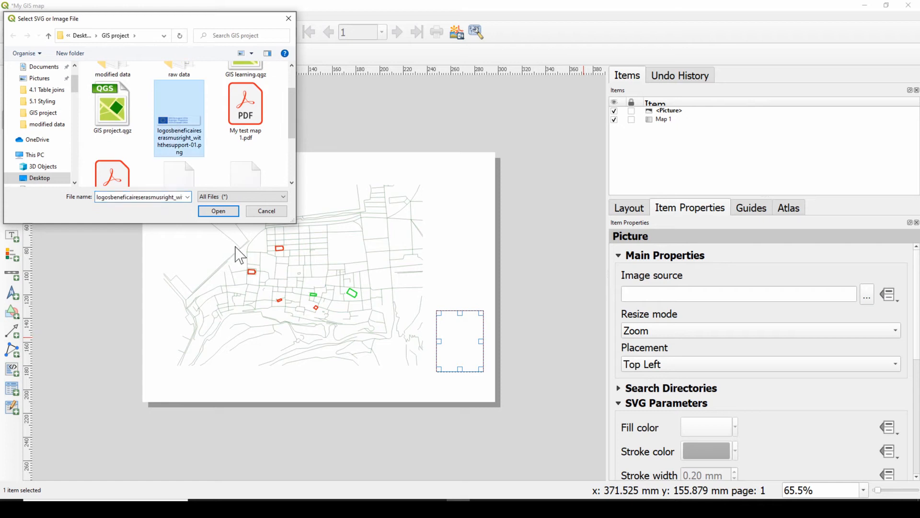
{"action": "left_click", "coordinate": [222, 215]}
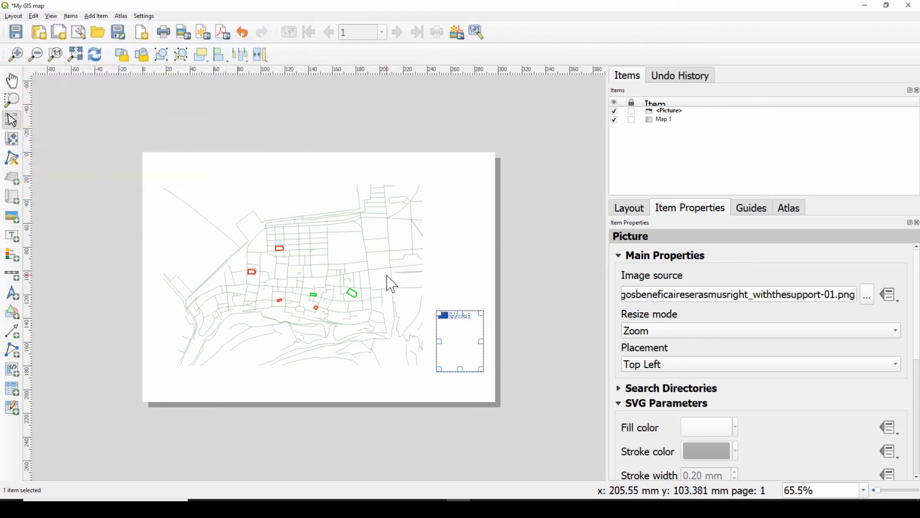
Set the logo's resize mode to Zoom and Resize Frame, then shrink and place it in the page's lower-right corner
{"action": "left_click", "coordinate": [690, 330]}
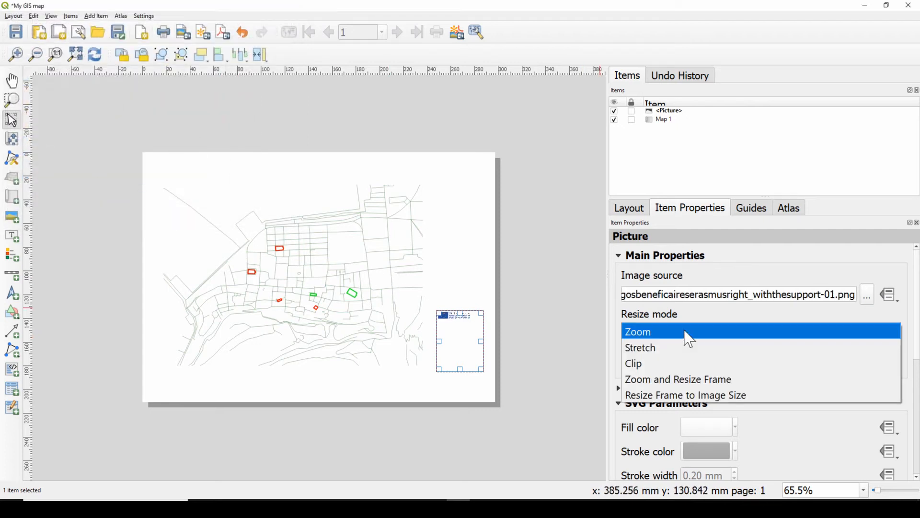
{"action": "left_click", "coordinate": [675, 386]}
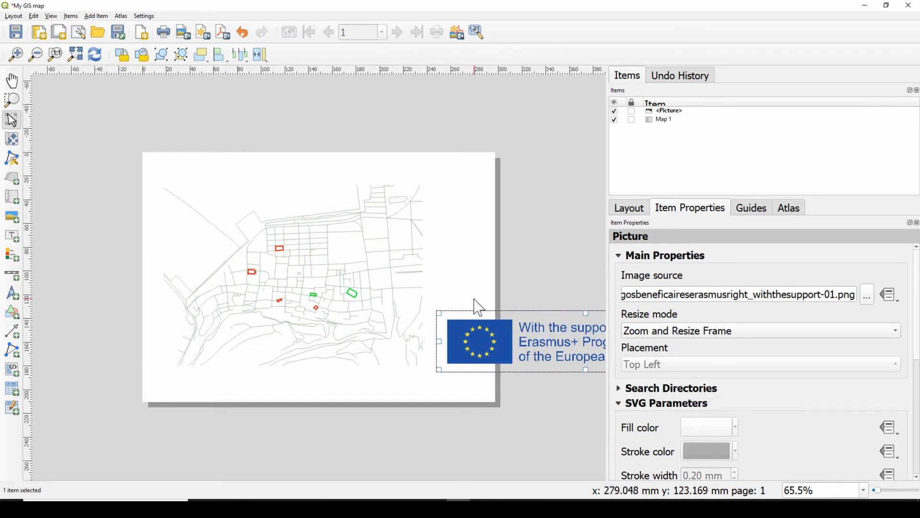
{"action": "left_click_drag", "start_coordinate": [496, 344], "coordinate": [251, 370]}
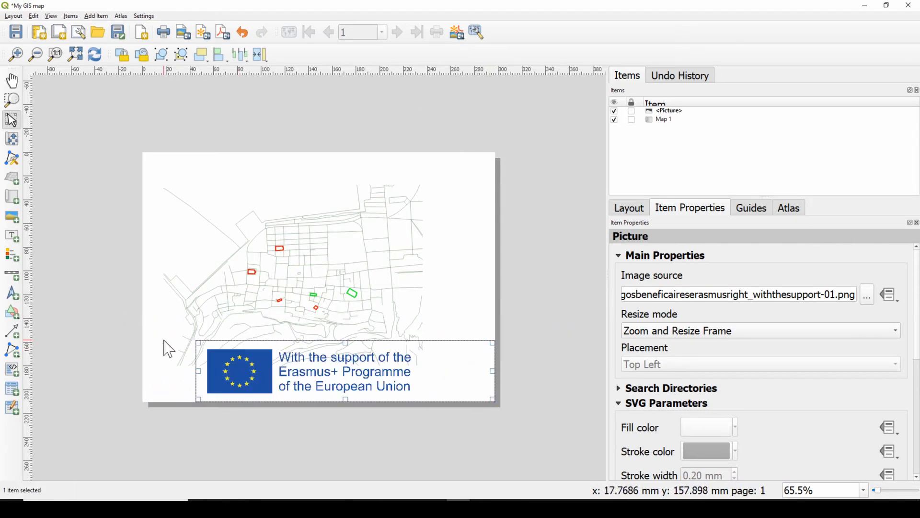
{"action": "left_click_drag", "start_coordinate": [196, 343], "coordinate": [424, 376]}
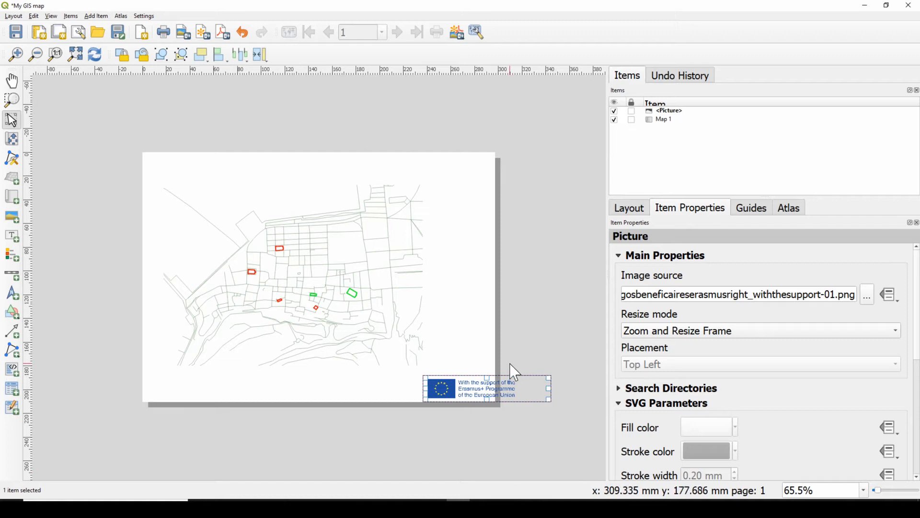
{"action": "left_click_drag", "start_coordinate": [482, 388], "coordinate": [429, 387]}
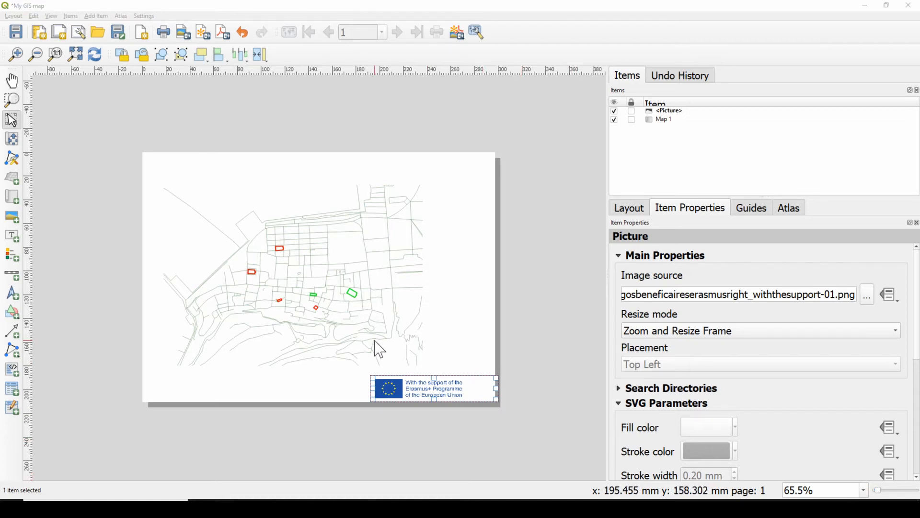
Add a label above the map with font size 20 and the text "Ny title"
{"action": "left_click", "coordinate": [12, 235]}
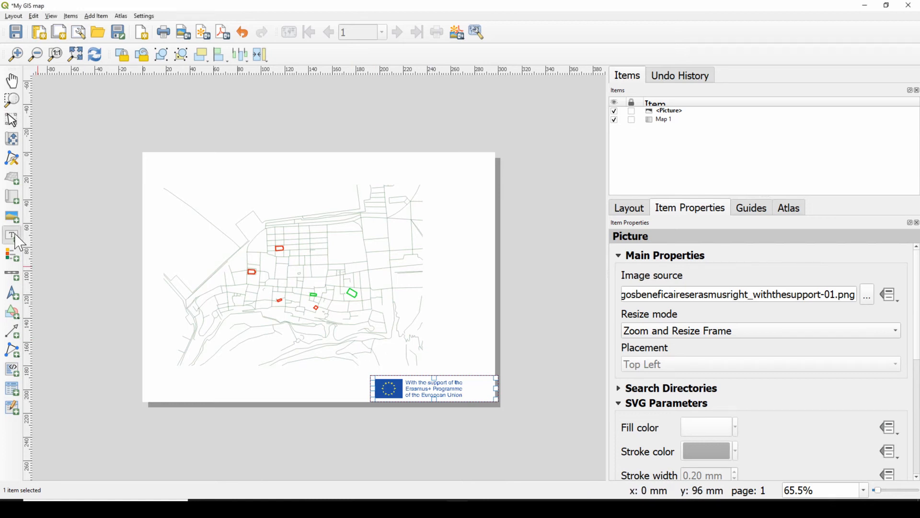
{"action": "mouse_move", "coordinate": [201, 161]}
{"action": "left_mouse_down"}
{"action": "mouse_move", "coordinate": [386, 206]}
{"action": "mouse_move", "coordinate": [369, 187]}
{"action": "left_mouse_up"}
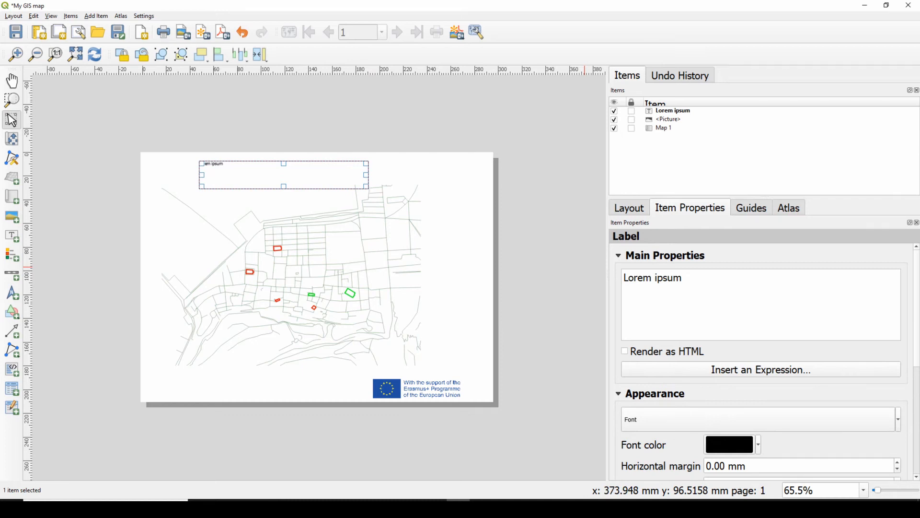
{"action": "left_click", "coordinate": [762, 429]}
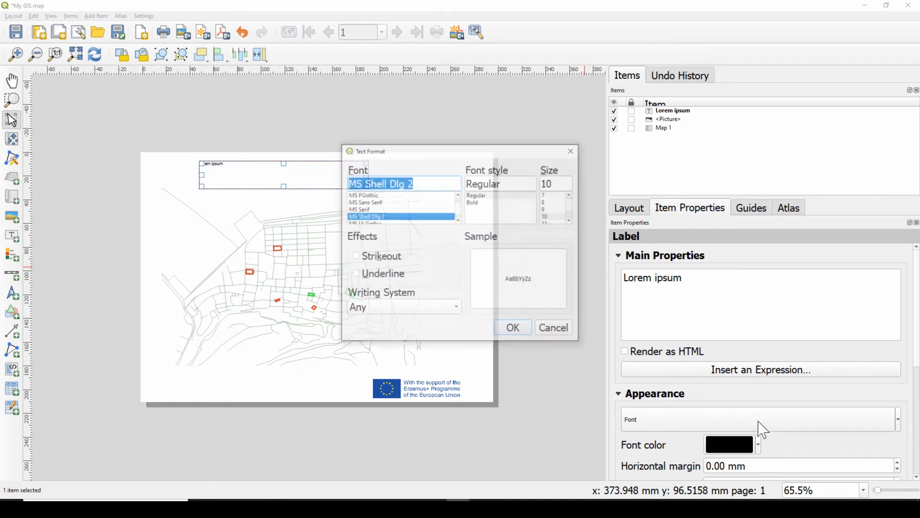
{"action": "left_click", "coordinate": [572, 221]}
{"action": "left_click", "coordinate": [571, 221]}
{"action": "left_click", "coordinate": [572, 221]}
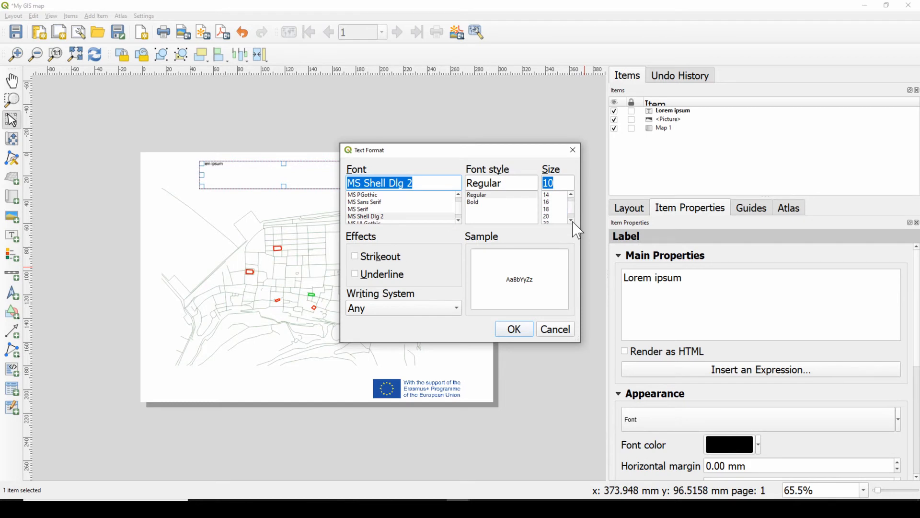
{"action": "left_click", "coordinate": [545, 210]}
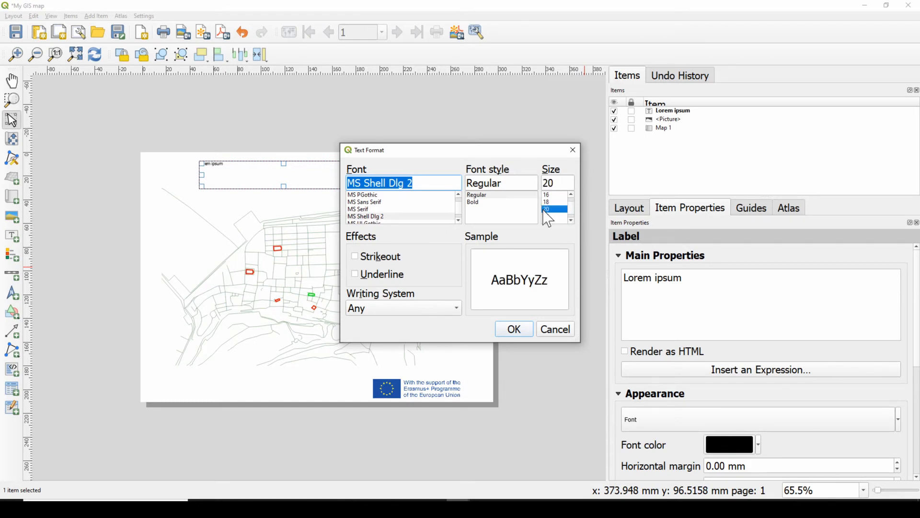
{"action": "left_click", "coordinate": [519, 330]}
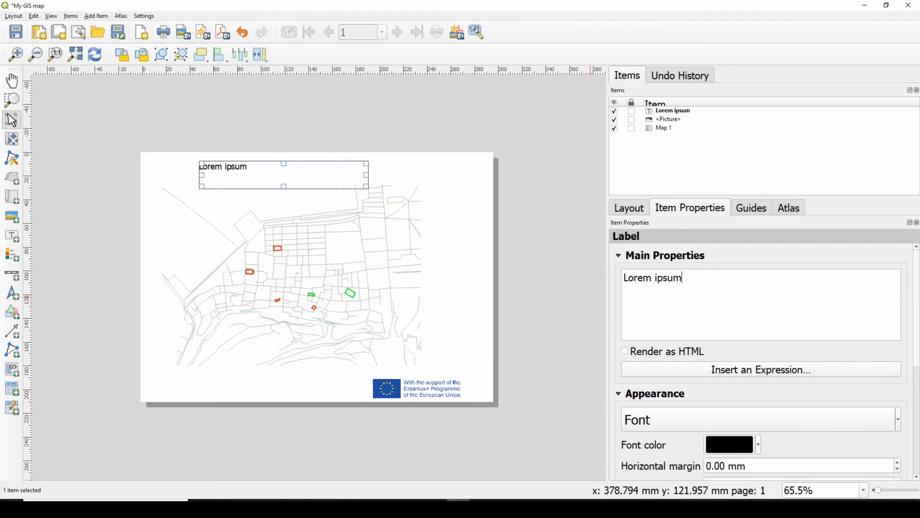
{"action": "key", "text": "ctrl+a"}
{"action": "type", "text": "N"}
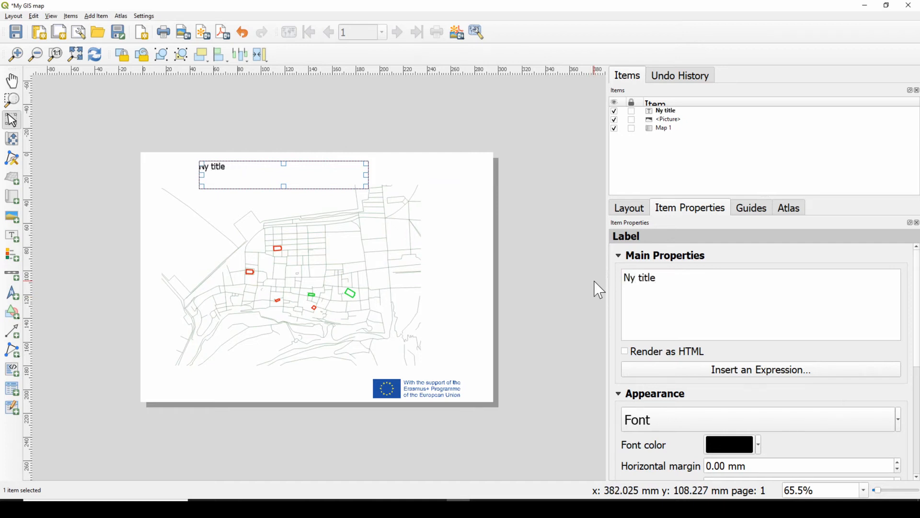
Set the title label's font size to 36
{"action": "left_click", "coordinate": [762, 423]}
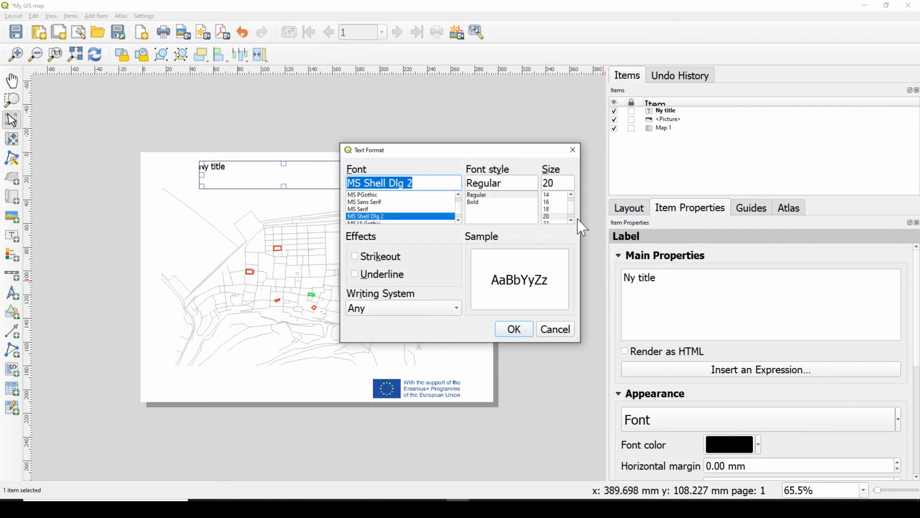
{"action": "left_click", "coordinate": [571, 220]}
{"action": "left_click", "coordinate": [571, 221]}
{"action": "left_click", "coordinate": [572, 221]}
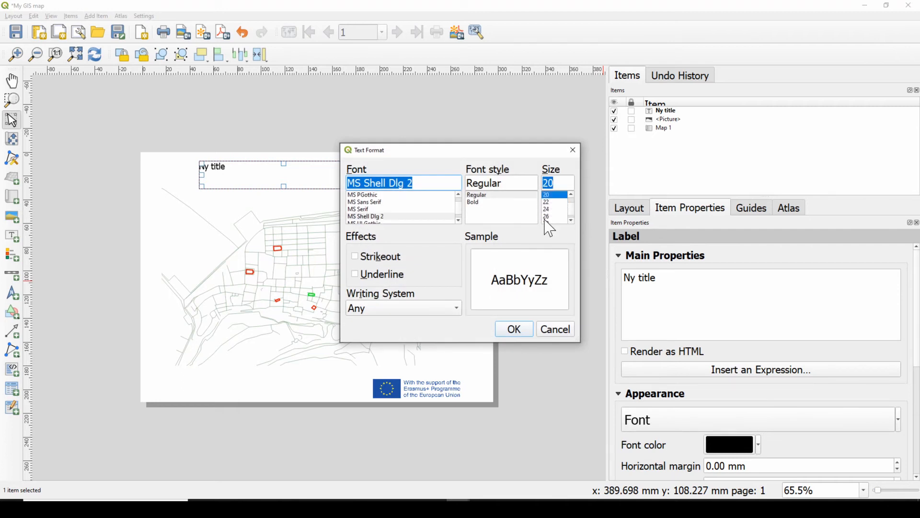
{"action": "left_click", "coordinate": [547, 222]}
{"action": "left_click", "coordinate": [570, 221]}
{"action": "left_click", "coordinate": [570, 221]}
{"action": "left_click", "coordinate": [554, 217]}
{"action": "left_click", "coordinate": [546, 209]}
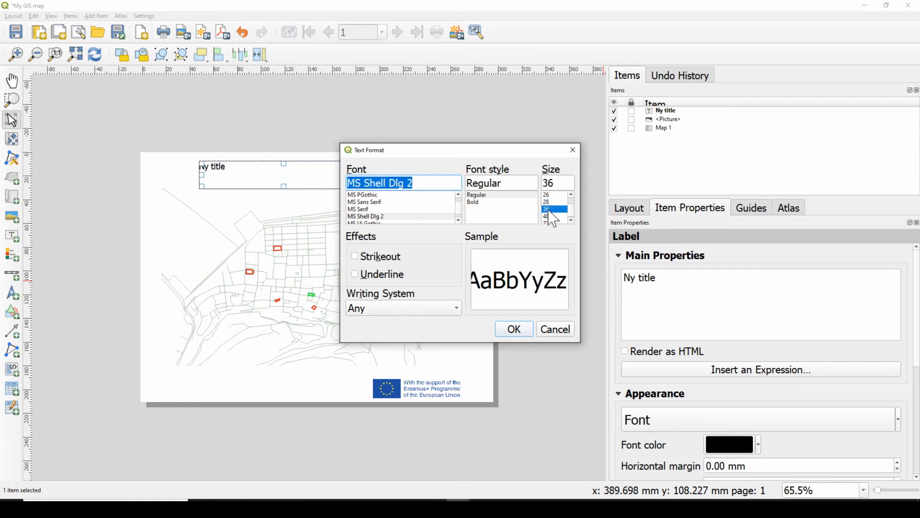
{"action": "left_click", "coordinate": [513, 329]}
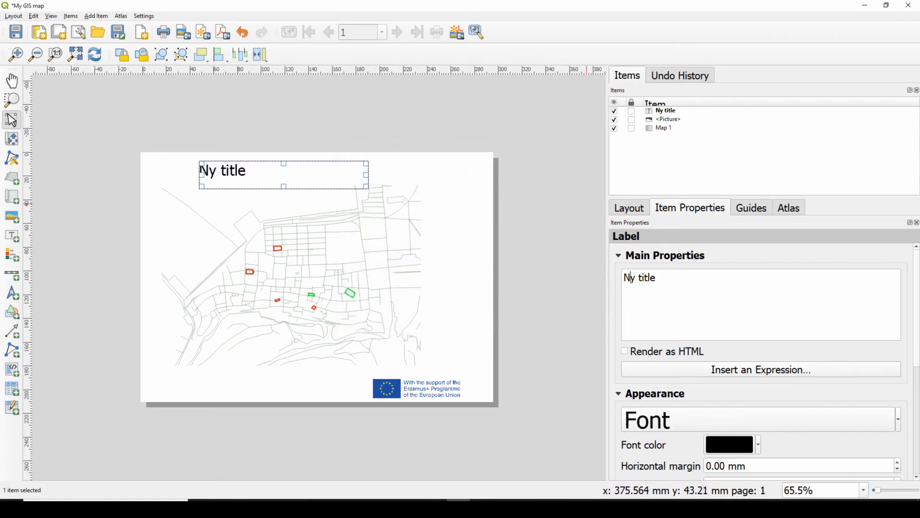
Correct the title label's text to "My title" and deselect it
{"action": "key", "text": "BackSpace"}
{"action": "type", "text": "M"}
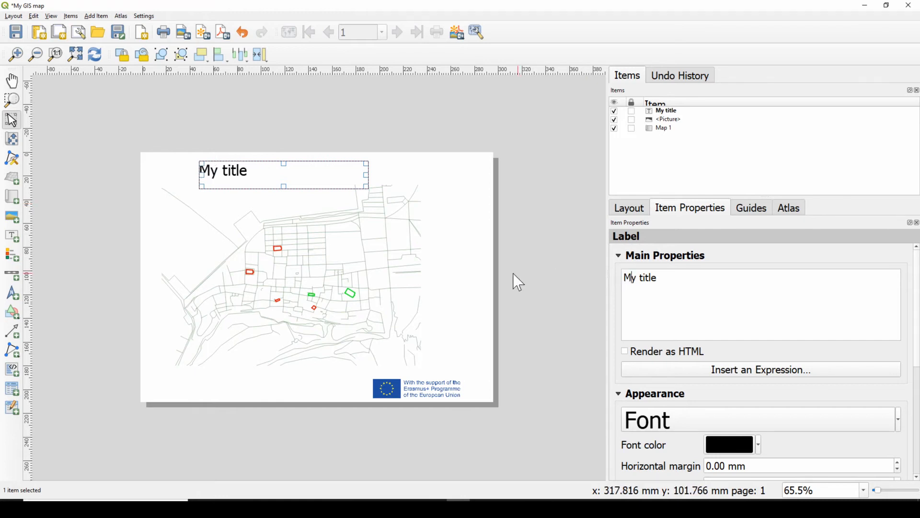
{"action": "left_click", "coordinate": [529, 285]}
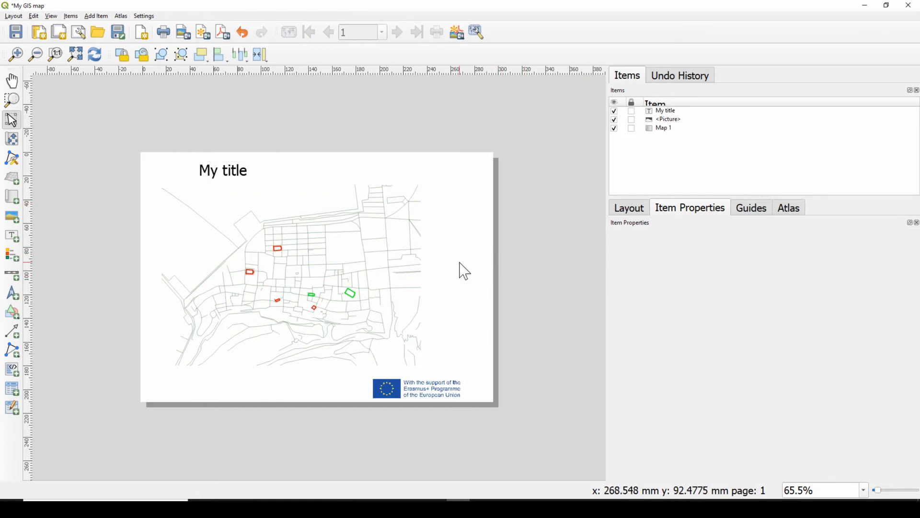
Add a small label reading "Map by me" above the logo and lower its upper edge to reduce its height
{"action": "left_click", "coordinate": [13, 239]}
{"action": "left_click_drag", "start_coordinate": [439, 341], "coordinate": [485, 371]}
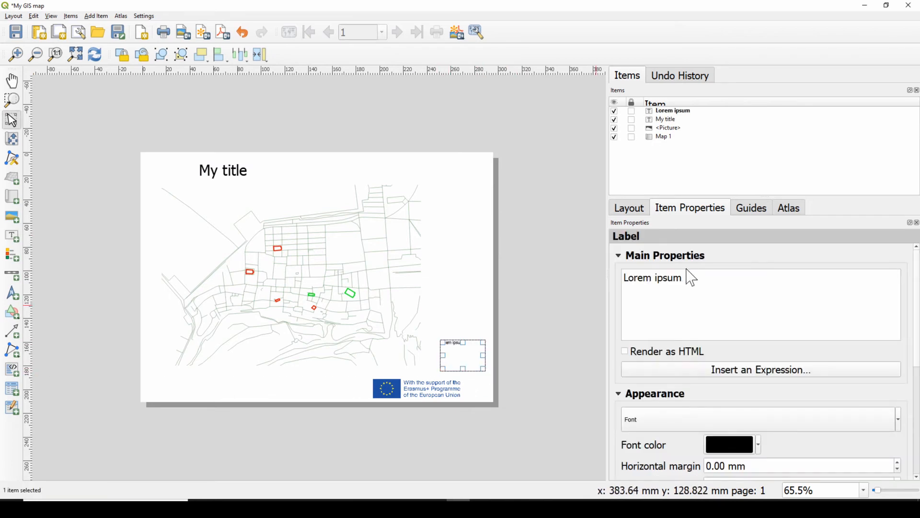
{"action": "left_click_drag", "start_coordinate": [681, 277], "coordinate": [623, 278]}
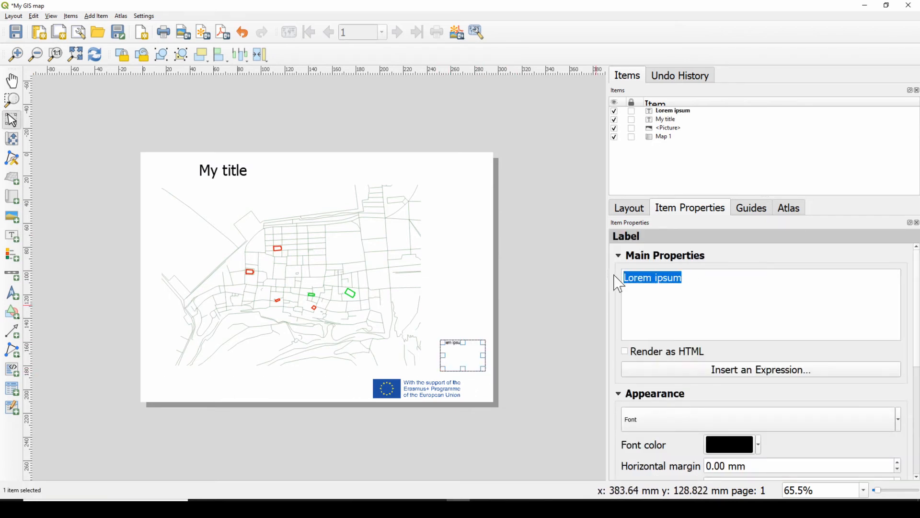
{"action": "type", "text": "Map by me"}
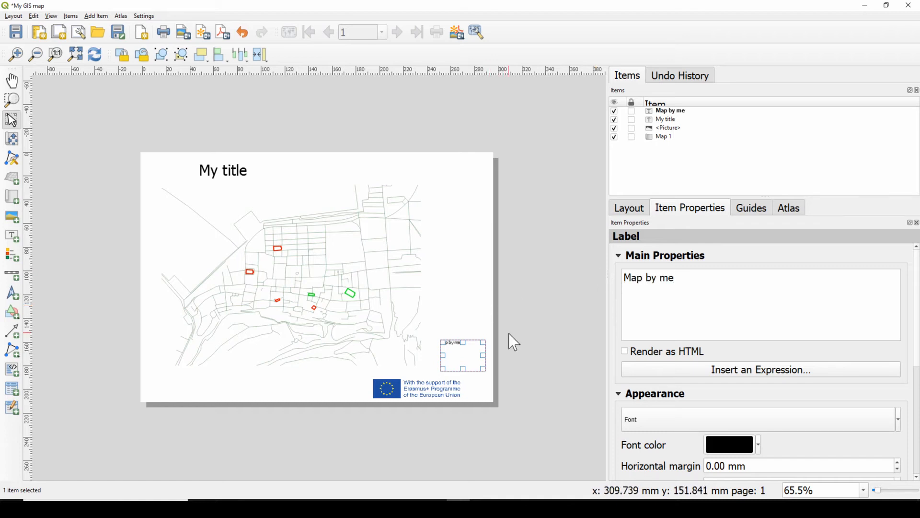
{"action": "left_click_drag", "start_coordinate": [461, 342], "coordinate": [461, 361]}
{"action": "left_click", "coordinate": [492, 326]}
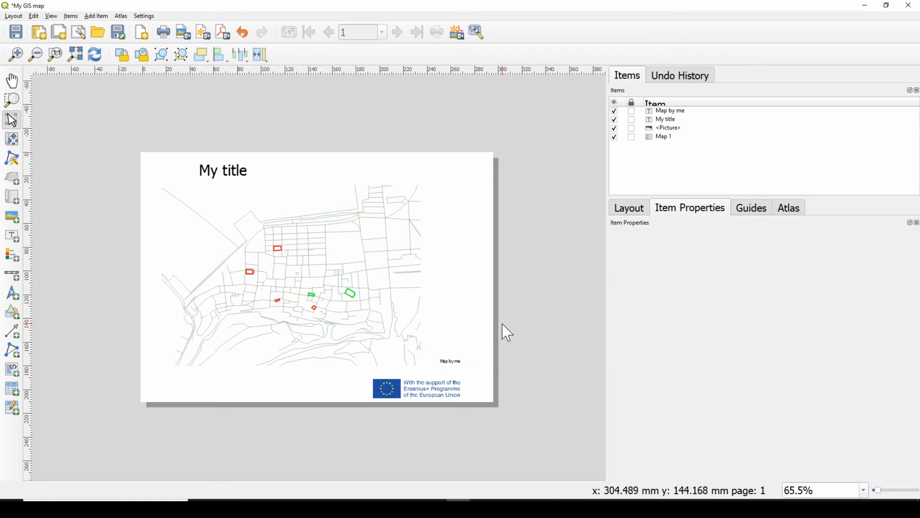
Add a legend for Map 1 to the right of the map
{"action": "left_click", "coordinate": [16, 258]}
{"action": "left_click_drag", "start_coordinate": [436, 219], "coordinate": [479, 329]}
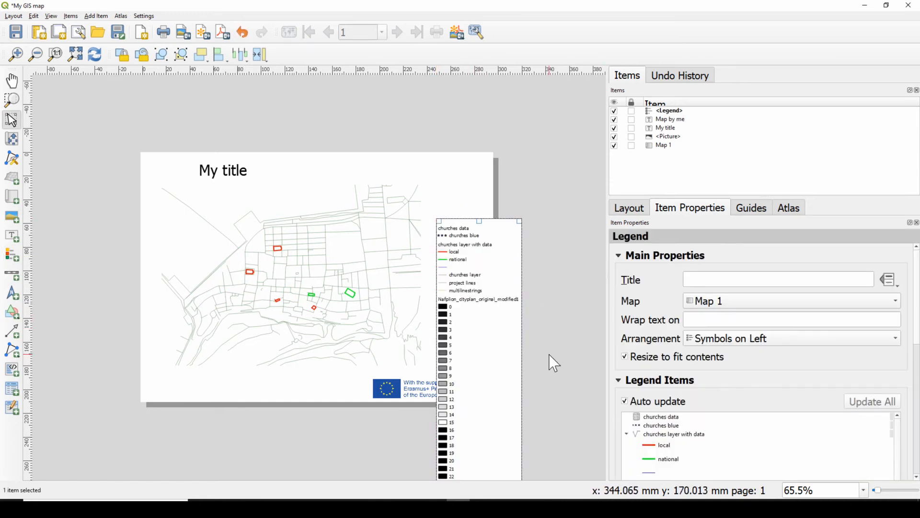
Turn off the legend's auto update and remove the Nafplion_cityplan_original_modified1 layer from its items
{"action": "scroll", "coordinate": [791, 384], "scroll_direction": "down", "scroll_amount": 4}
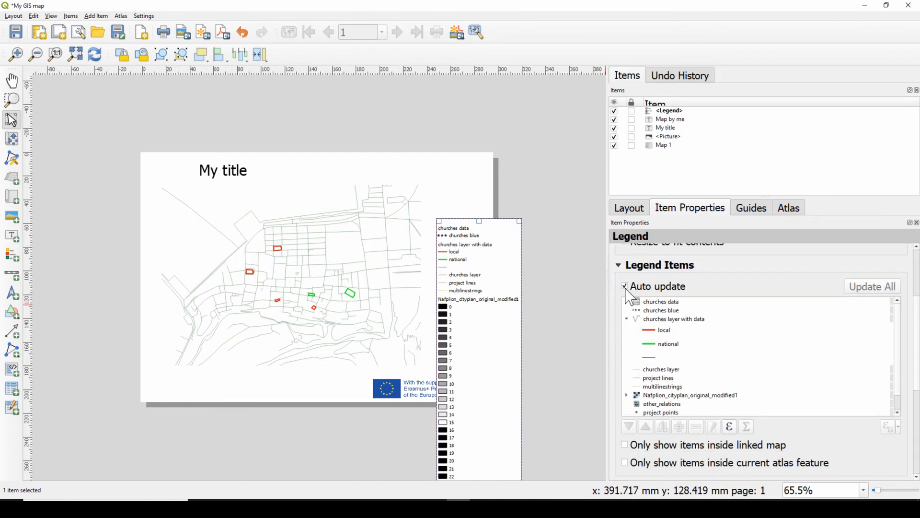
{"action": "left_click", "coordinate": [625, 287]}
{"action": "left_click", "coordinate": [669, 394]}
{"action": "left_click", "coordinate": [695, 426]}
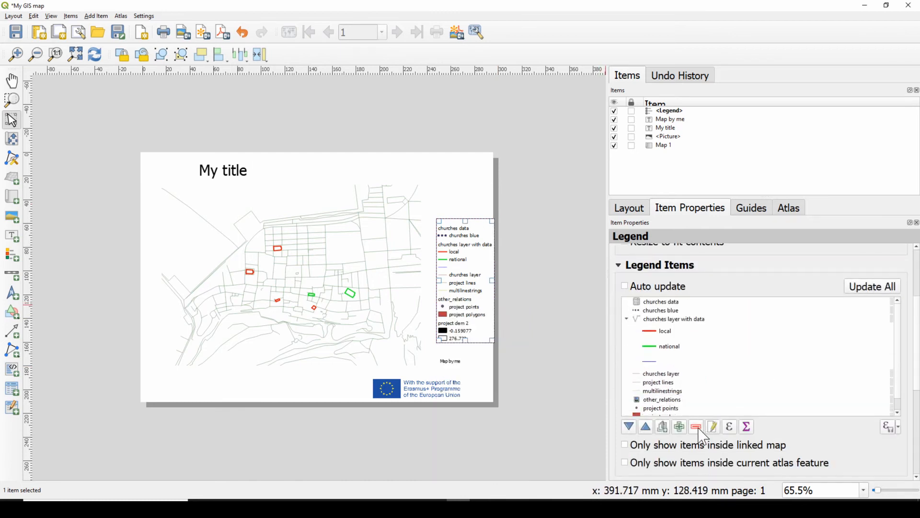
Remove other_relations, project points, multilinestrings, project polygons and project dem 2 from the legend items
{"action": "left_click", "coordinate": [671, 400]}
{"action": "left_click", "coordinate": [696, 426]}
{"action": "left_click", "coordinate": [671, 399]}
{"action": "left_click", "coordinate": [695, 426]}
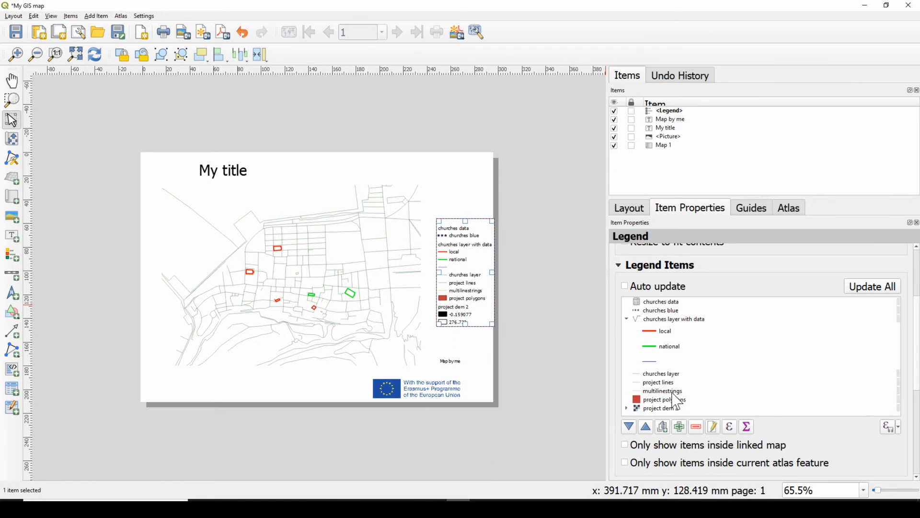
{"action": "left_click", "coordinate": [672, 392]}
{"action": "left_click", "coordinate": [697, 428]}
{"action": "left_click", "coordinate": [670, 391]}
{"action": "left_click", "coordinate": [695, 426]}
{"action": "left_click", "coordinate": [649, 392]}
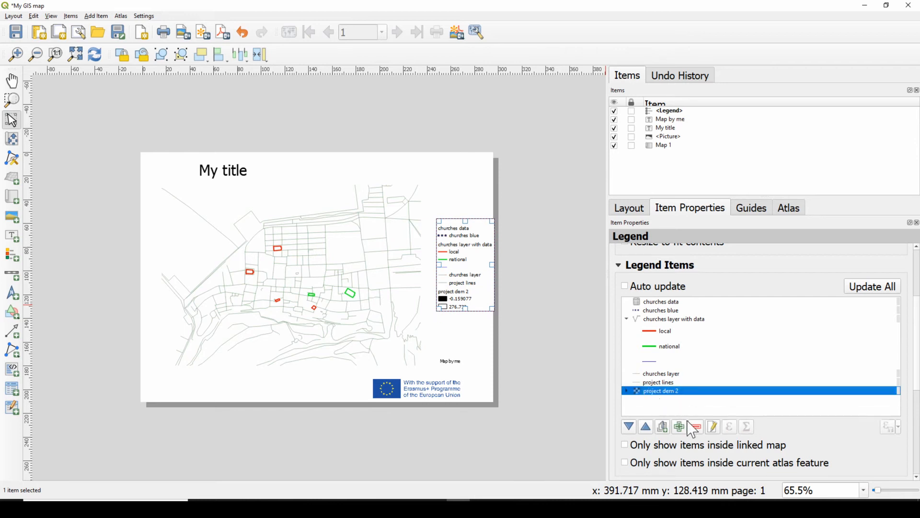
{"action": "left_click", "coordinate": [696, 426]}
Remove the churches layer, churches blue and churches data entries from the legend items
{"action": "left_click", "coordinate": [659, 374]}
{"action": "left_click", "coordinate": [697, 427]}
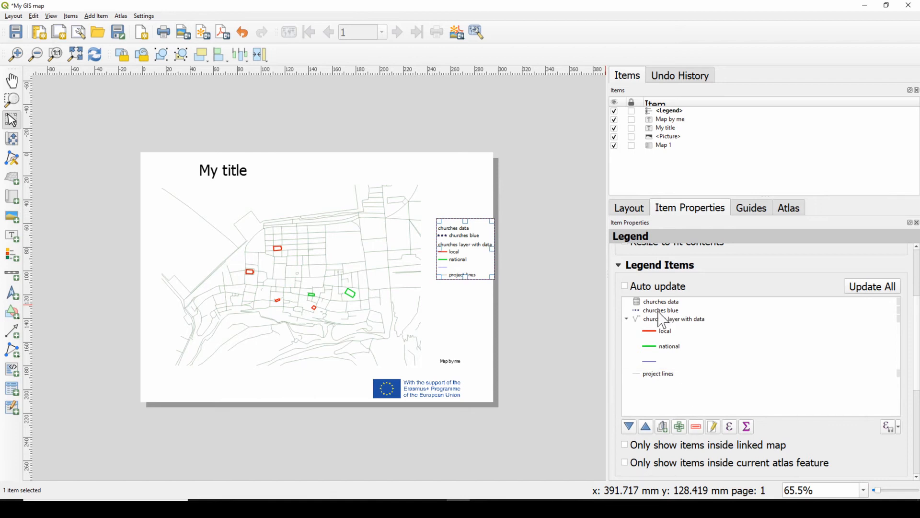
{"action": "left_click", "coordinate": [659, 311]}
{"action": "left_click", "coordinate": [696, 425]}
{"action": "left_click", "coordinate": [676, 302]}
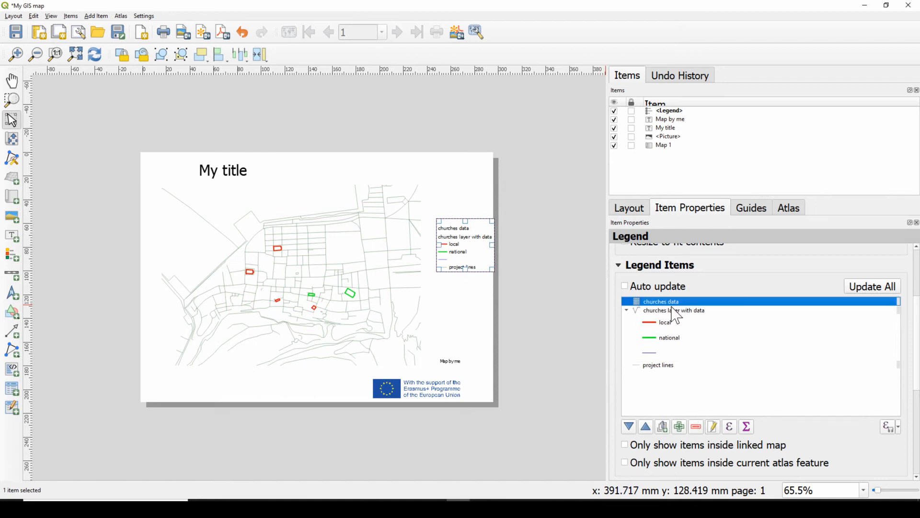
{"action": "left_click", "coordinate": [696, 427]}
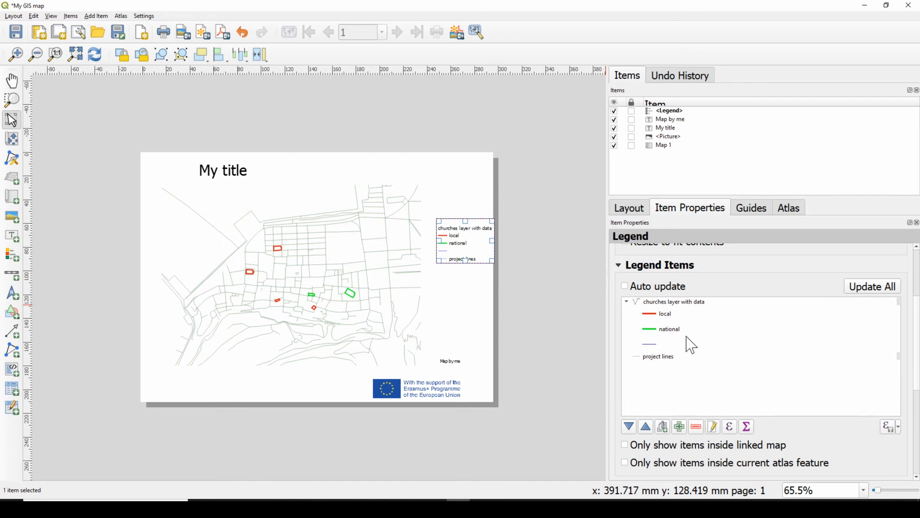
Rename the "churches layer with data" legend item to "Churches"
{"action": "left_click", "coordinate": [676, 303]}
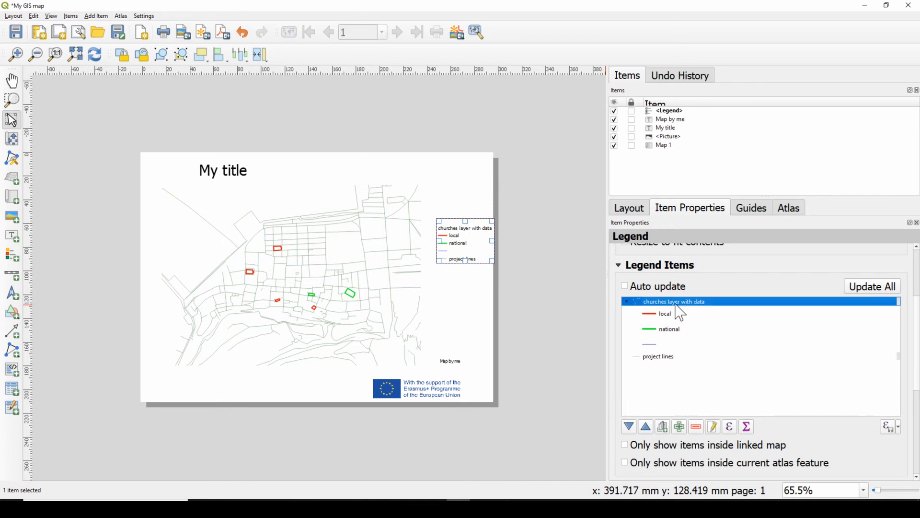
{"action": "left_click", "coordinate": [711, 427]}
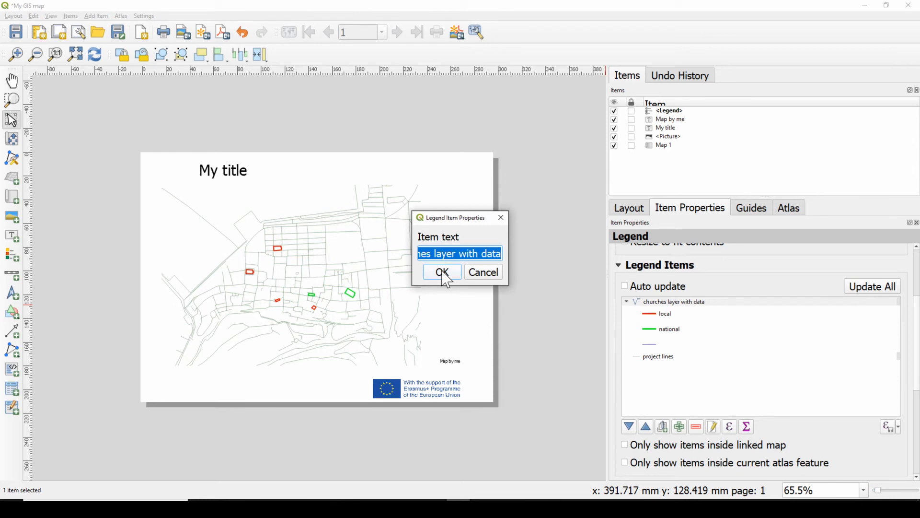
{"action": "type", "text": "Churches"}
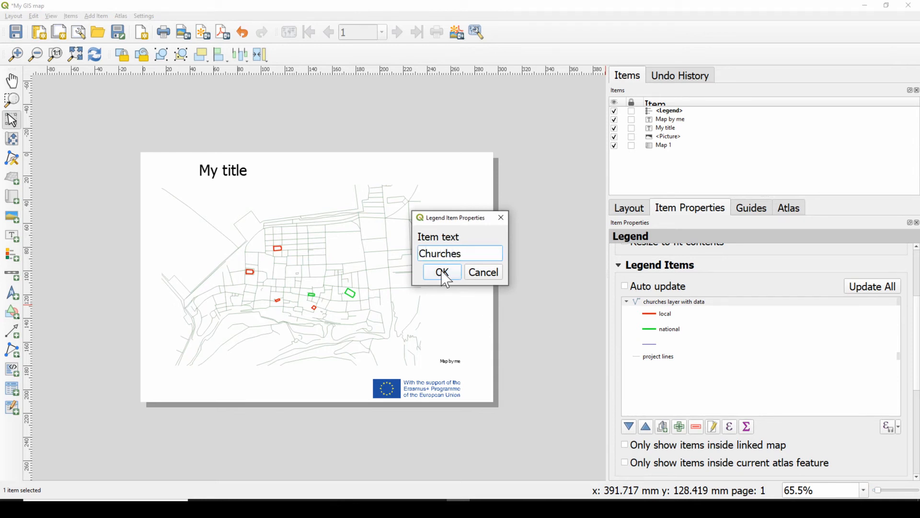
{"action": "left_click", "coordinate": [442, 273]}
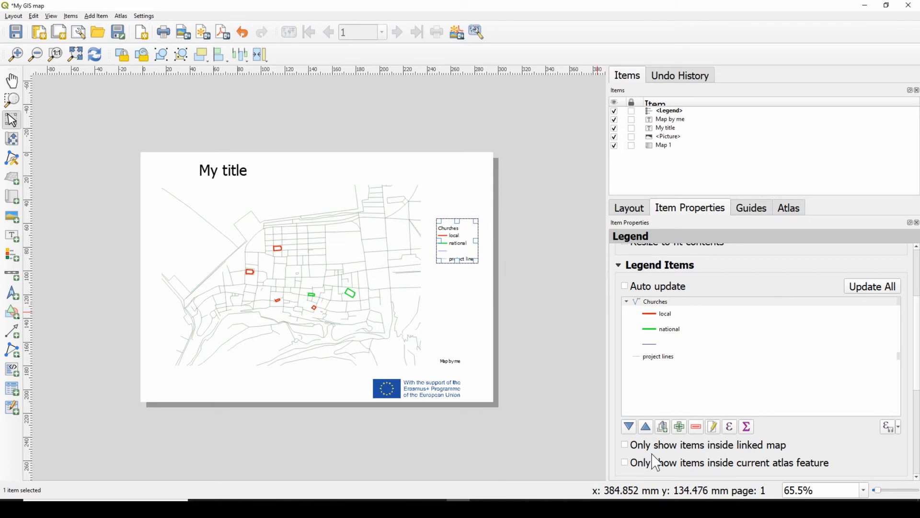
{"action": "key", "text": "ctrl+z"}
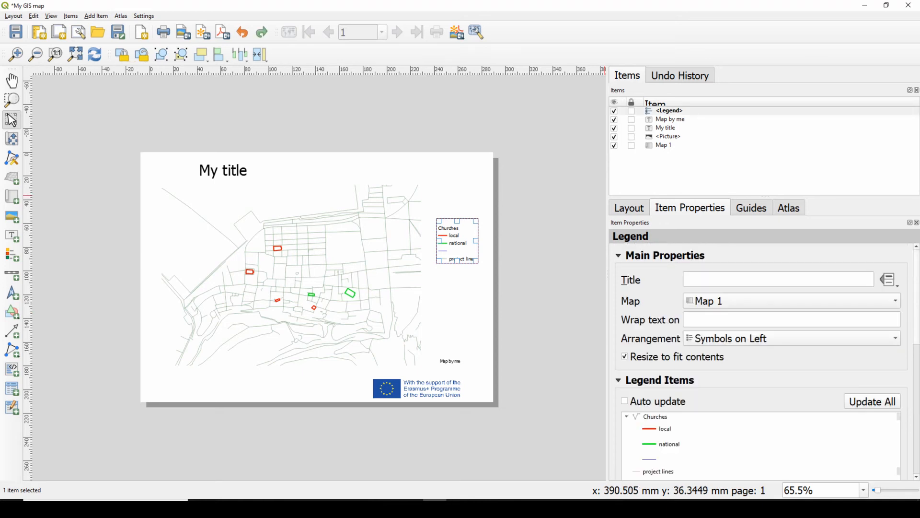
Add a scale bar below the lower-left corner of the map with a fixed segment width of 100 units
{"action": "left_click", "coordinate": [11, 274]}
{"action": "left_click_drag", "start_coordinate": [167, 376], "coordinate": [263, 396]}
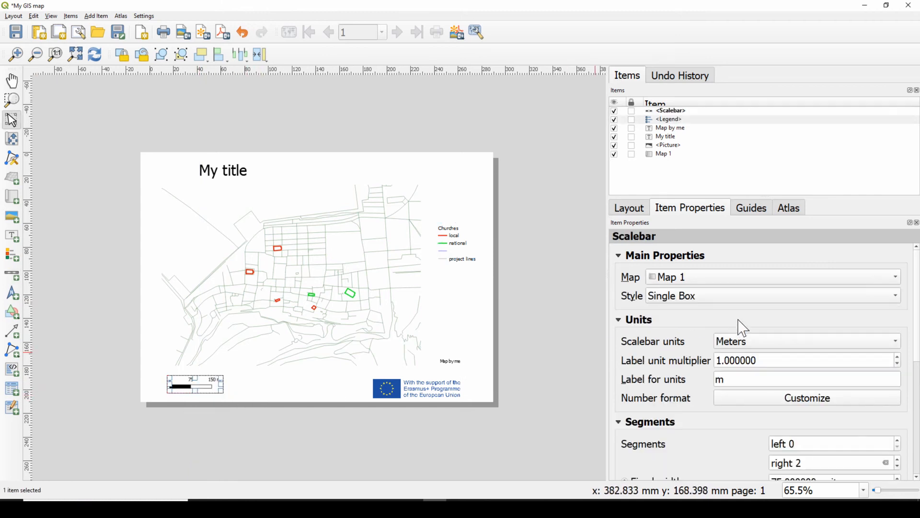
{"action": "scroll", "coordinate": [716, 325], "scroll_direction": "down", "scroll_amount": 2}
{"action": "scroll", "coordinate": [755, 379], "scroll_direction": "down", "scroll_amount": 2}
{"action": "double_click", "coordinate": [777, 367]}
{"action": "type", "text": "100"}
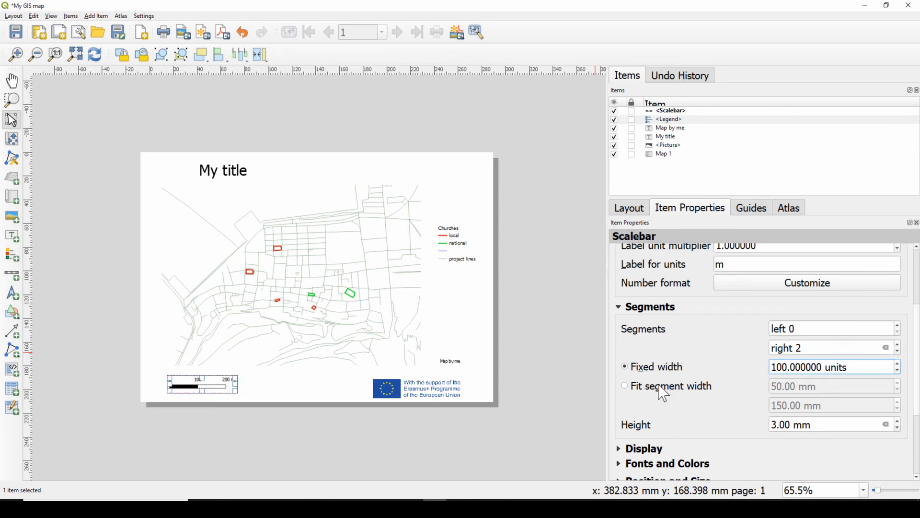
{"action": "left_click", "coordinate": [345, 388]}
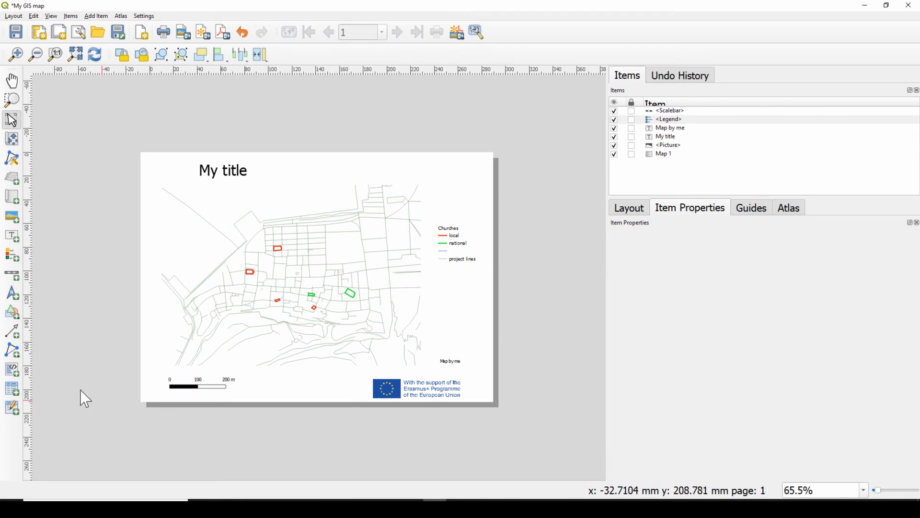
Add a north arrow beside the scale bar and replace its image with another arrow from the SVG previews
{"action": "left_click", "coordinate": [14, 299]}
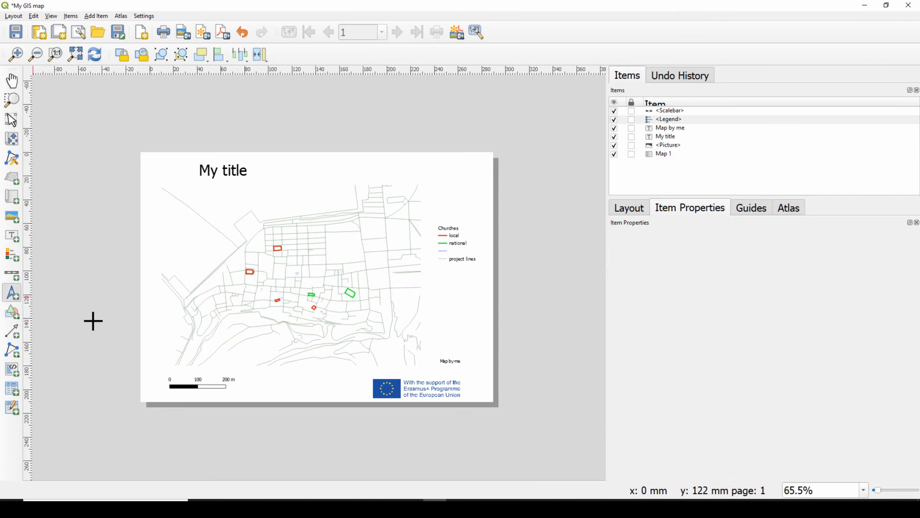
{"action": "left_click_drag", "start_coordinate": [252, 377], "coordinate": [287, 401]}
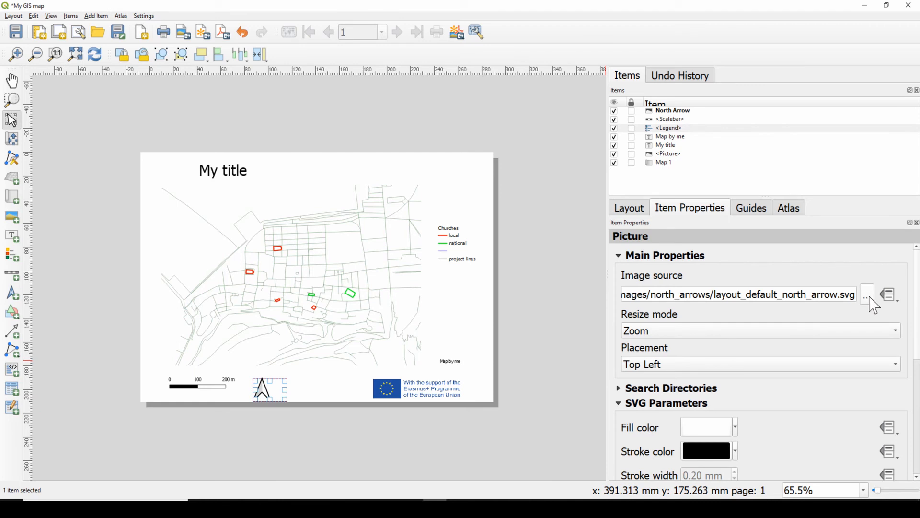
{"action": "left_click", "coordinate": [672, 388]}
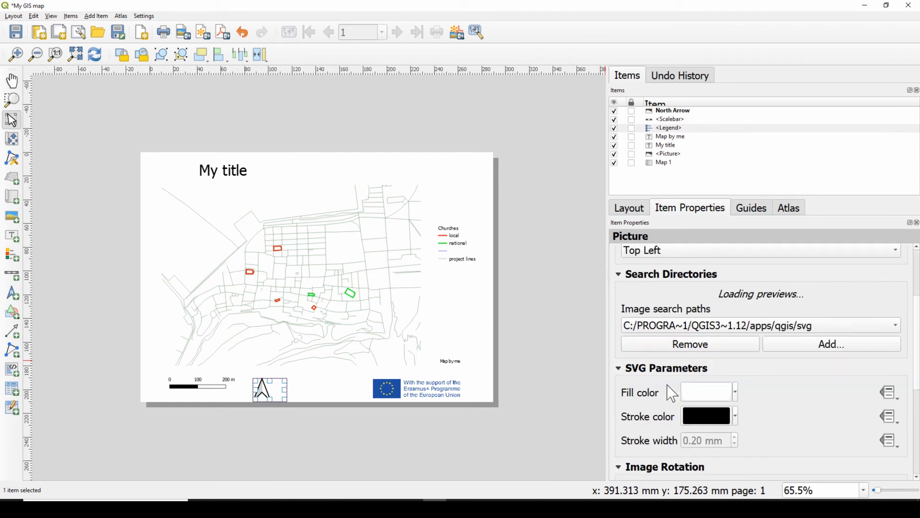
{"action": "left_click", "coordinate": [700, 324]}
{"action": "left_click", "coordinate": [722, 328]}
{"action": "left_click", "coordinate": [661, 328]}
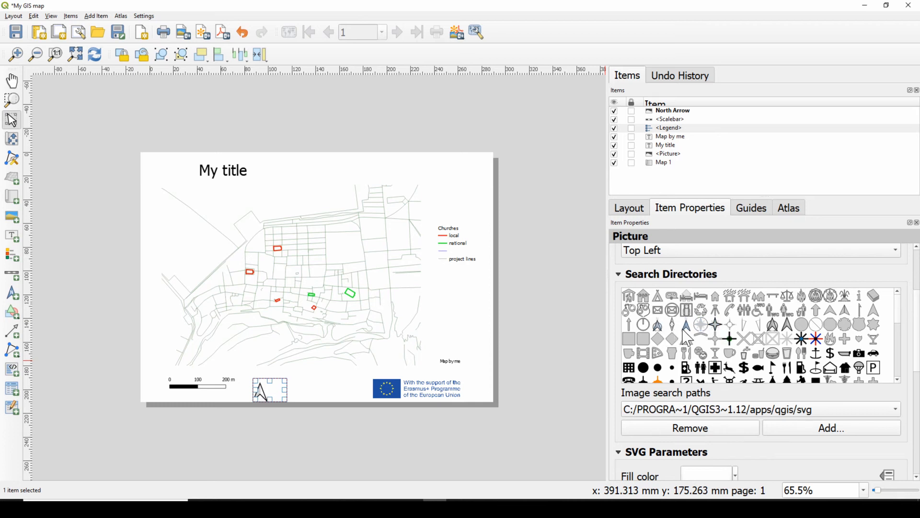
{"action": "left_click", "coordinate": [318, 386]}
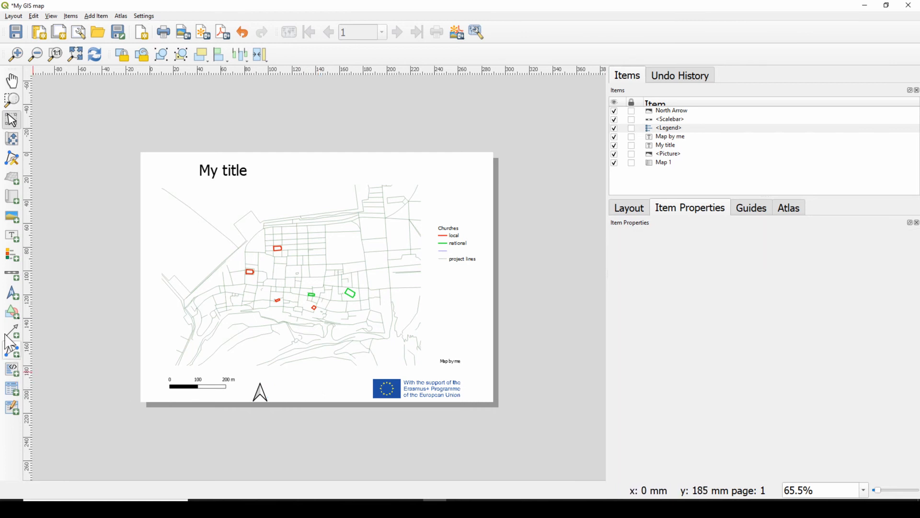
Draw a rectangle shape over the "My title" label and hide it in the layout's item list
{"action": "left_click", "coordinate": [11, 312]}
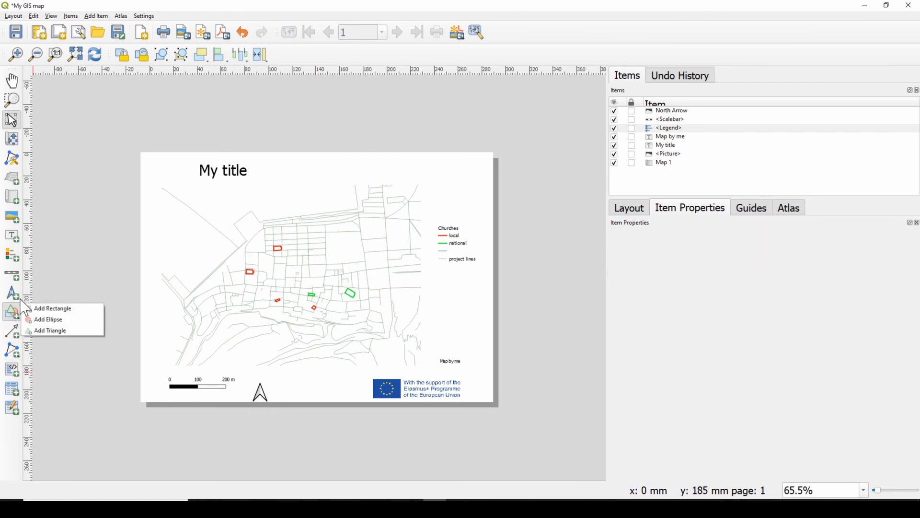
{"action": "left_click", "coordinate": [50, 308]}
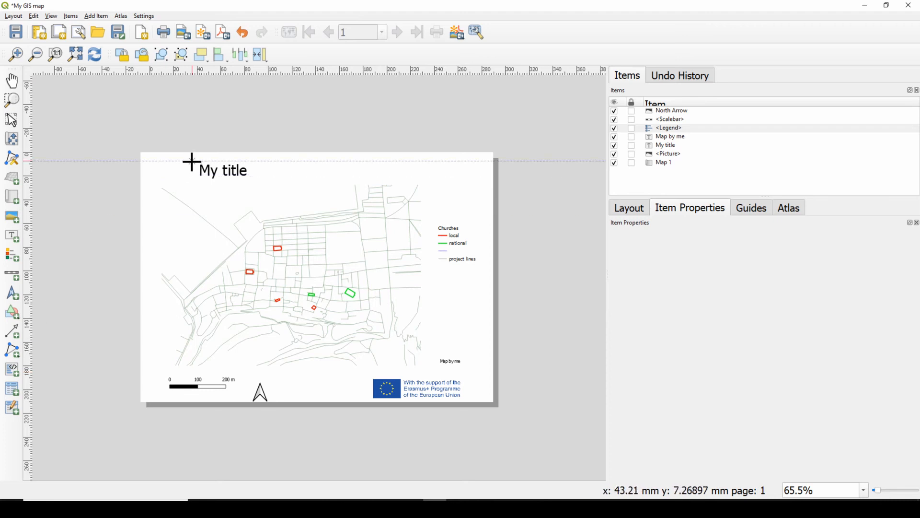
{"action": "left_click_drag", "start_coordinate": [191, 161], "coordinate": [253, 182]}
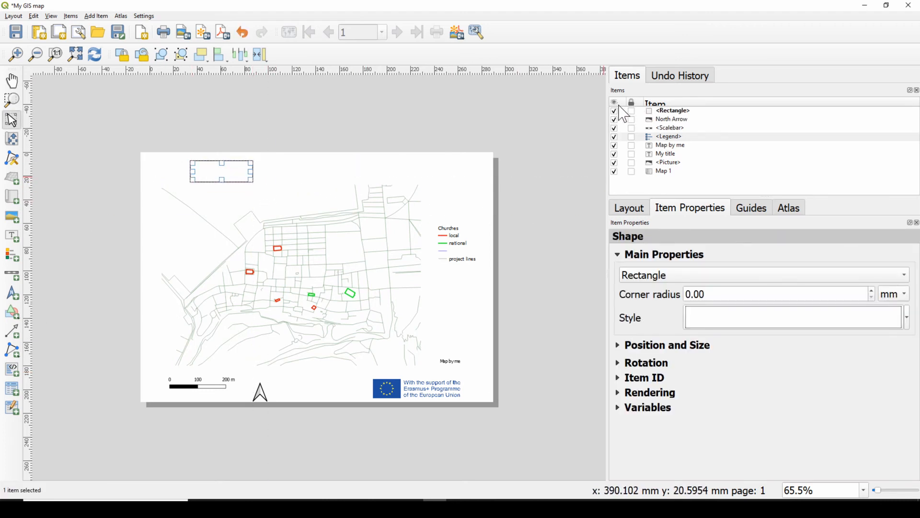
{"action": "left_click", "coordinate": [614, 112]}
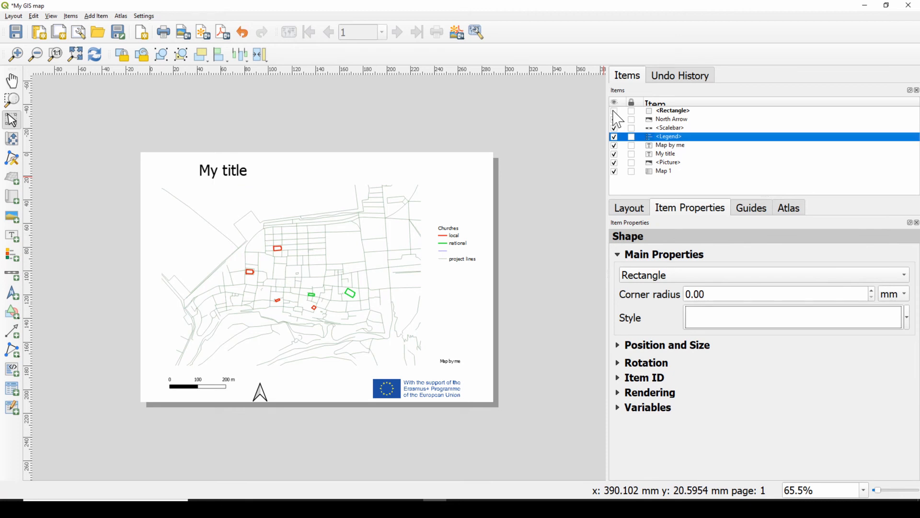
Draw an arrow from the map's western street junction up to the leftmost red church and deselect it
{"action": "left_click", "coordinate": [12, 338]}
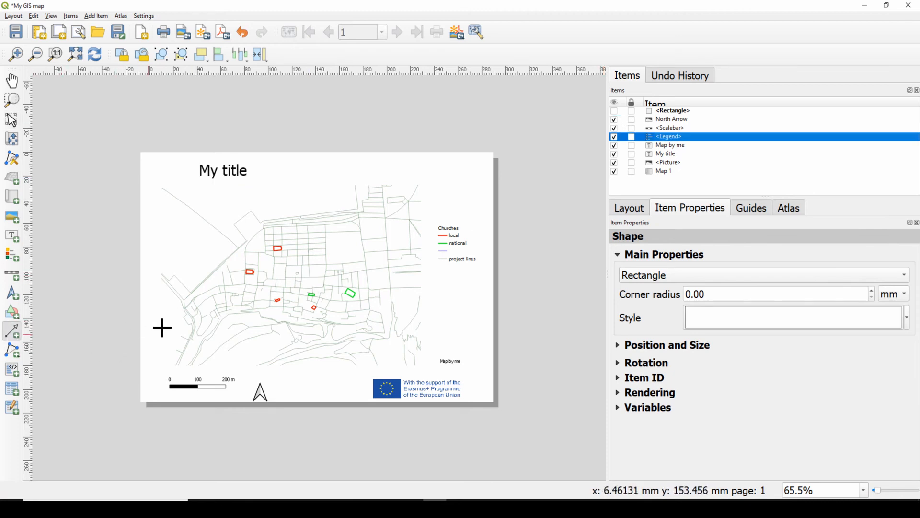
{"action": "left_click", "coordinate": [188, 317]}
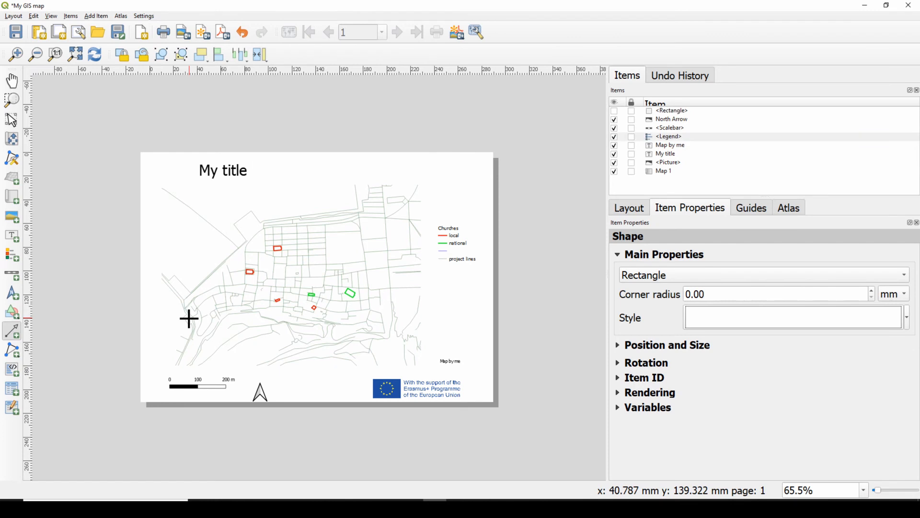
{"action": "left_click", "coordinate": [243, 277]}
{"action": "right_click", "coordinate": [243, 277]}
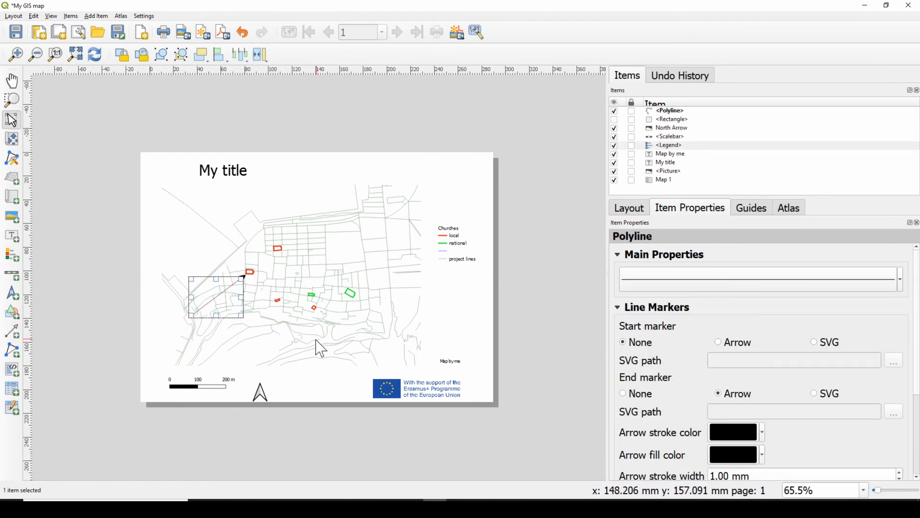
{"action": "left_click", "coordinate": [305, 380]}
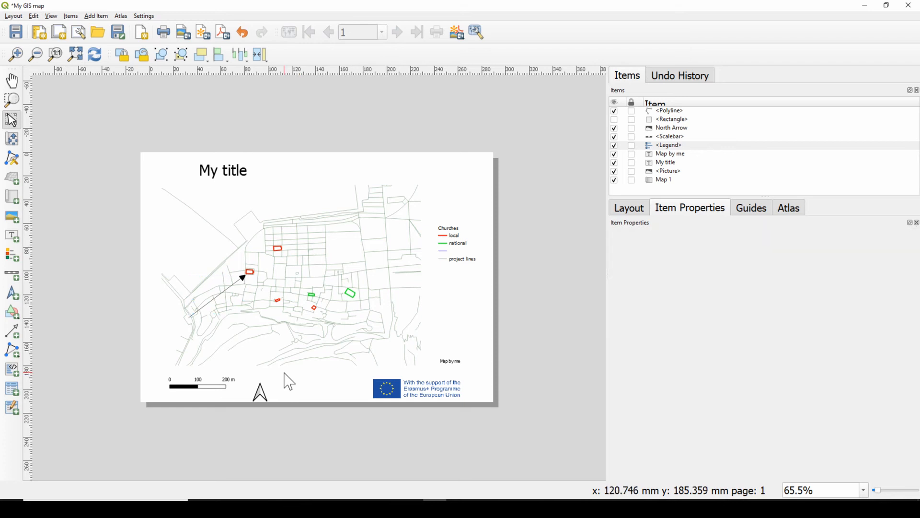
Add an attribute table below the legend, beside the map
{"action": "left_click", "coordinate": [10, 392]}
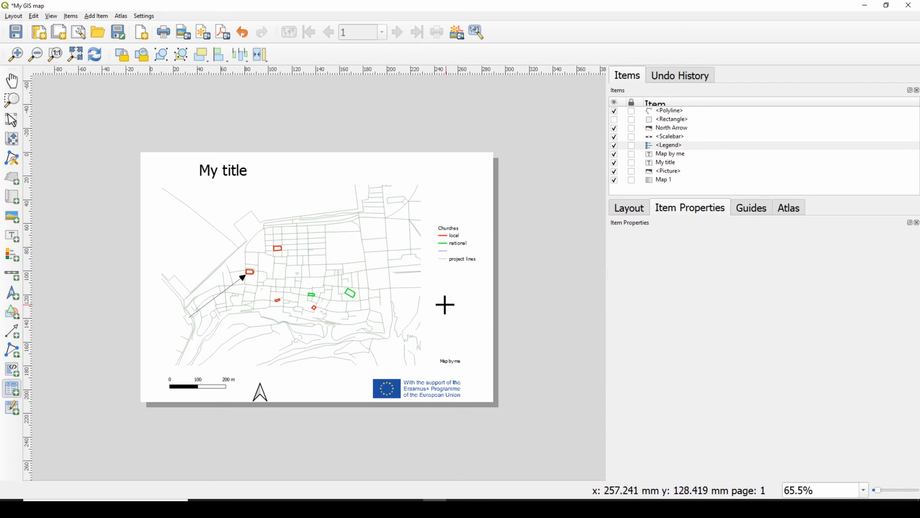
{"action": "left_click_drag", "start_coordinate": [440, 298], "coordinate": [471, 300]}
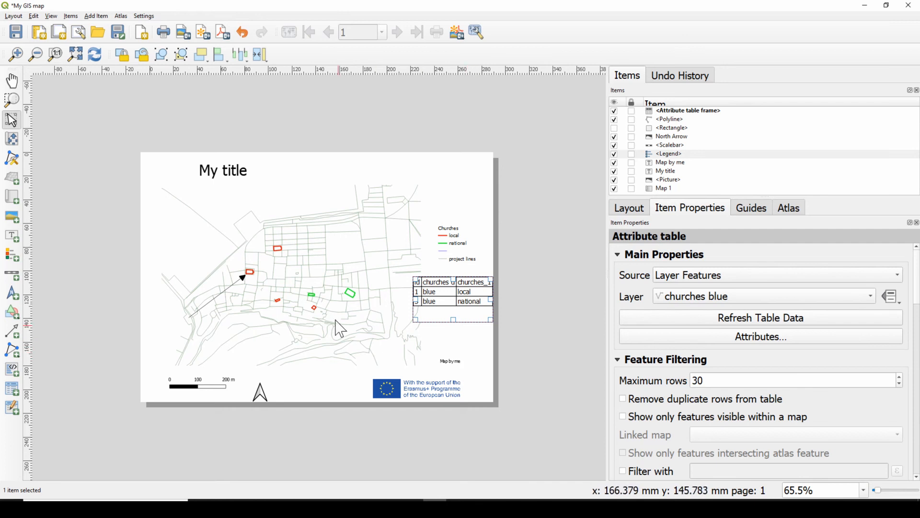
Select Map 1 in the layout and add a grid to it
{"action": "left_click", "coordinate": [332, 236]}
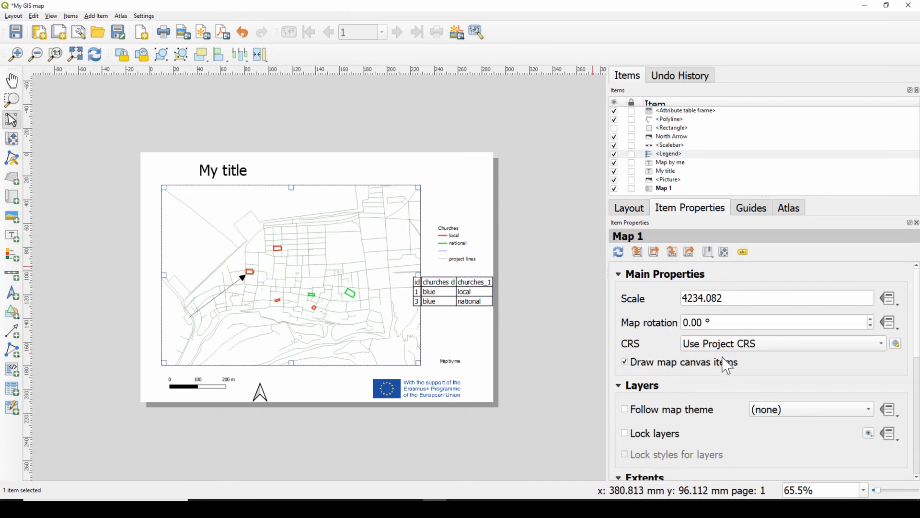
{"action": "scroll", "coordinate": [728, 355], "scroll_direction": "down", "scroll_amount": 2}
{"action": "scroll", "coordinate": [713, 370], "scroll_direction": "down", "scroll_amount": 7}
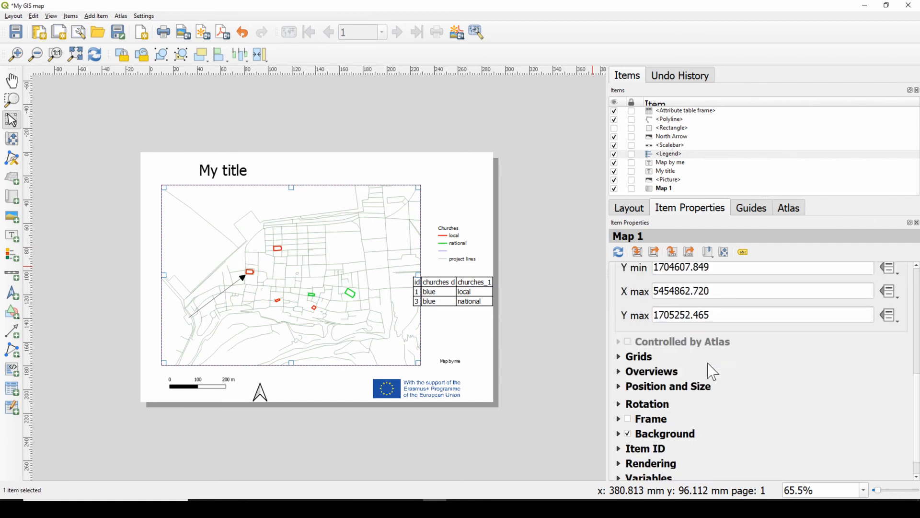
{"action": "left_click", "coordinate": [619, 357]}
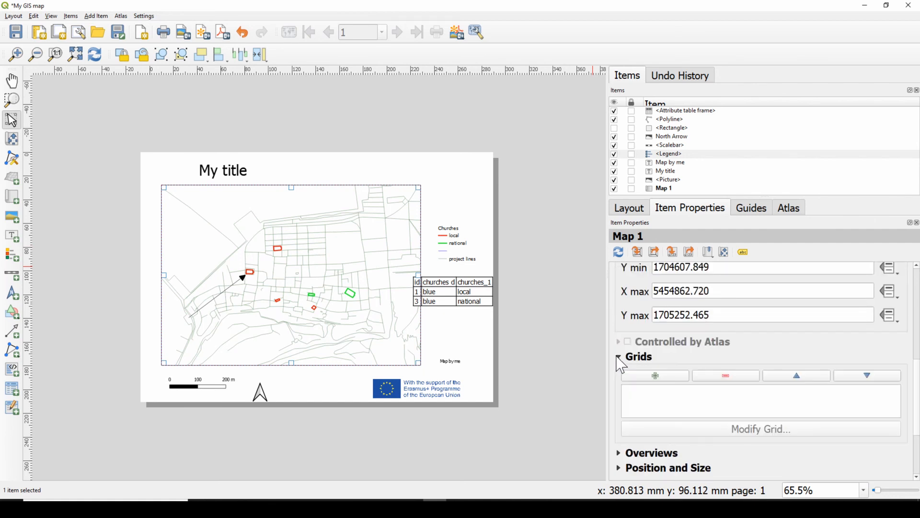
{"action": "left_click", "coordinate": [648, 375]}
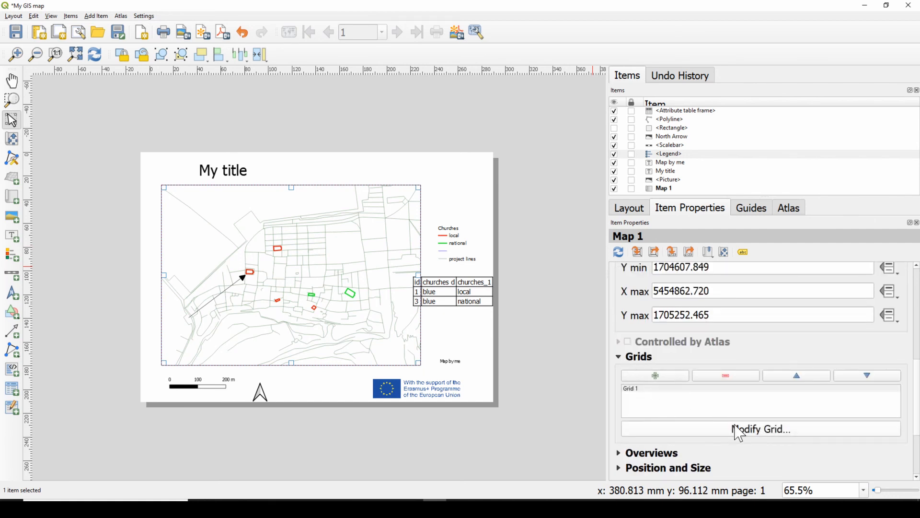
Set the Map 1 grid interval to 400 map units in both X and Y
{"action": "left_click", "coordinate": [740, 433]}
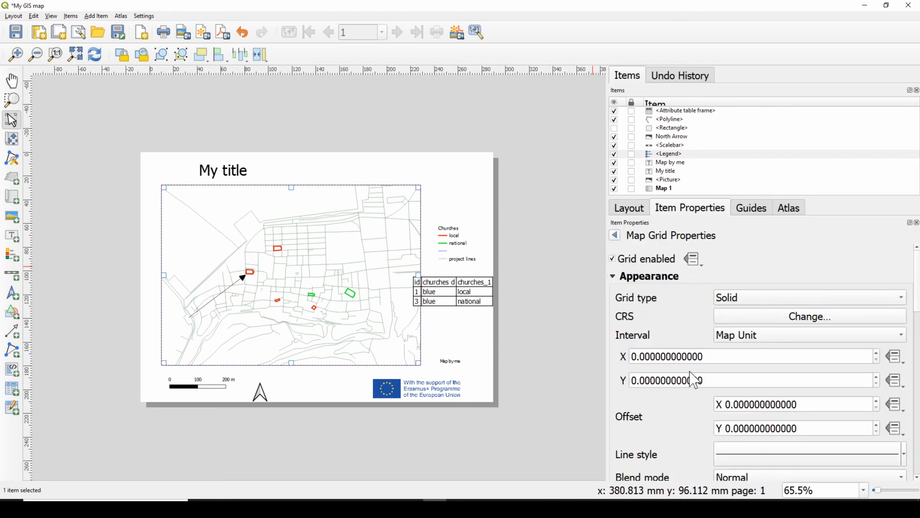
{"action": "scroll", "coordinate": [698, 417], "scroll_direction": "down", "scroll_amount": 2}
{"action": "scroll", "coordinate": [695, 395], "scroll_direction": "up", "scroll_amount": 2}
{"action": "double_click", "coordinate": [680, 356]}
{"action": "type", "text": "400"}
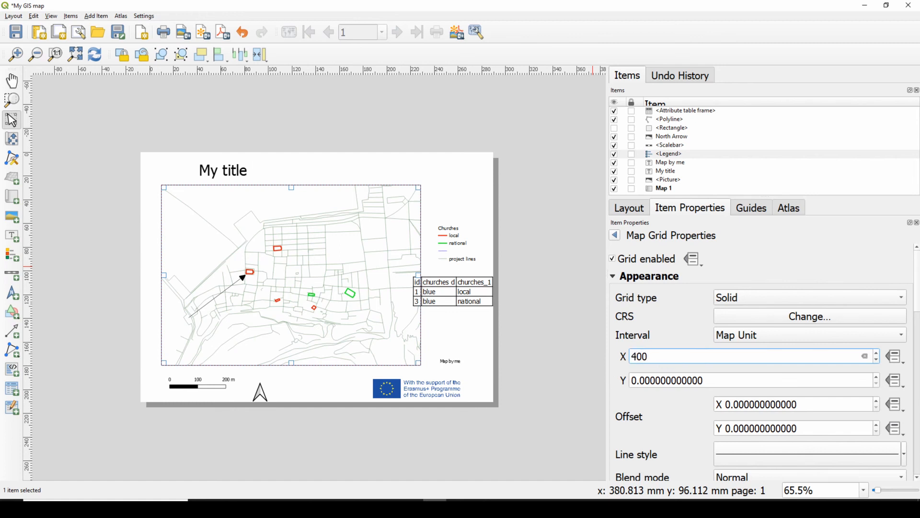
{"action": "key", "text": "Tab"}
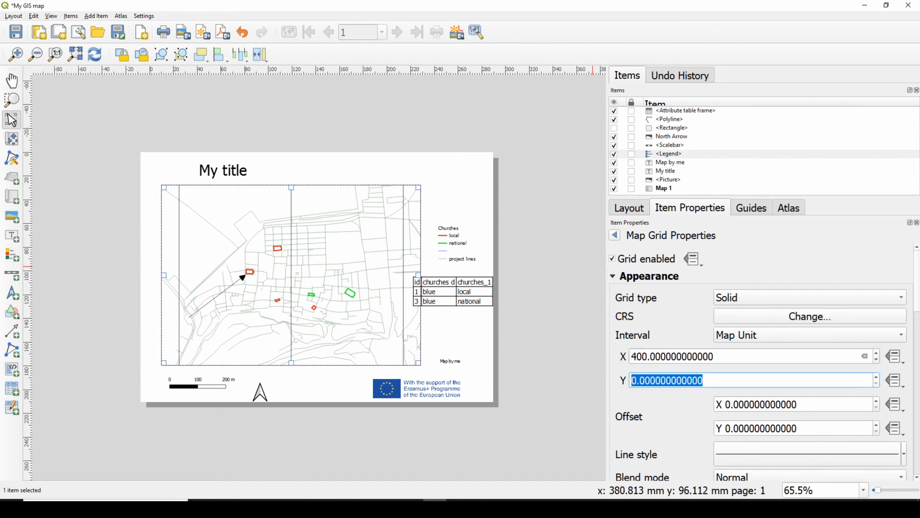
{"action": "type", "text": "400"}
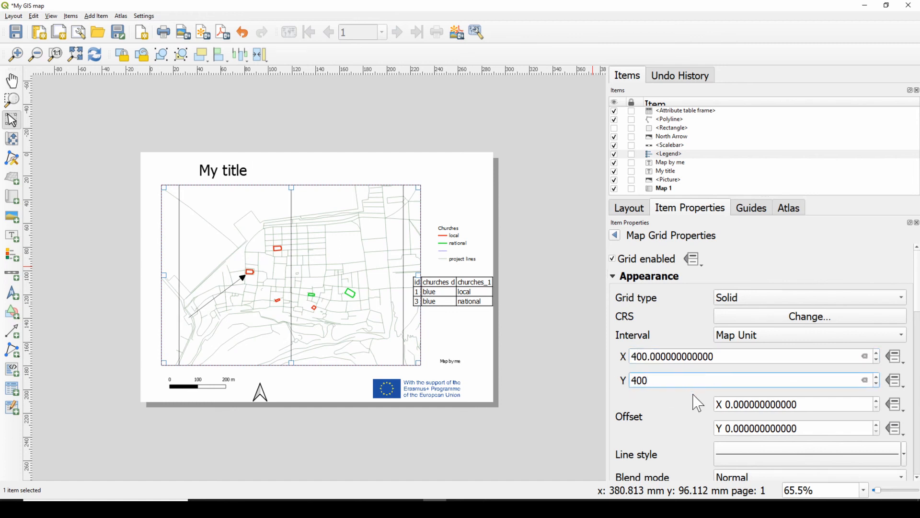
{"action": "scroll", "coordinate": [697, 403], "scroll_direction": "down", "scroll_amount": 1}
{"action": "key", "text": "Return"}
Enable coordinate drawing for the Map 1 grid
{"action": "scroll", "coordinate": [697, 383], "scroll_direction": "down", "scroll_amount": 6}
{"action": "scroll", "coordinate": [693, 386], "scroll_direction": "down", "scroll_amount": 6}
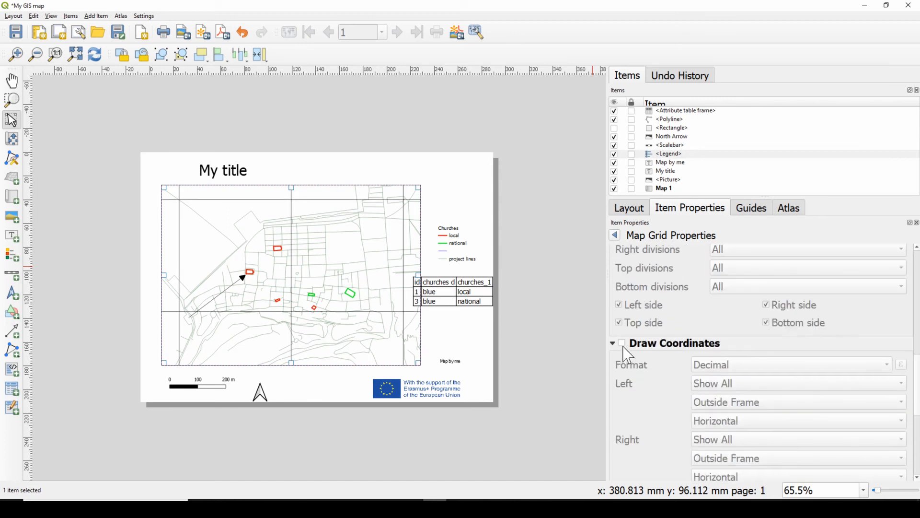
{"action": "left_click", "coordinate": [622, 343]}
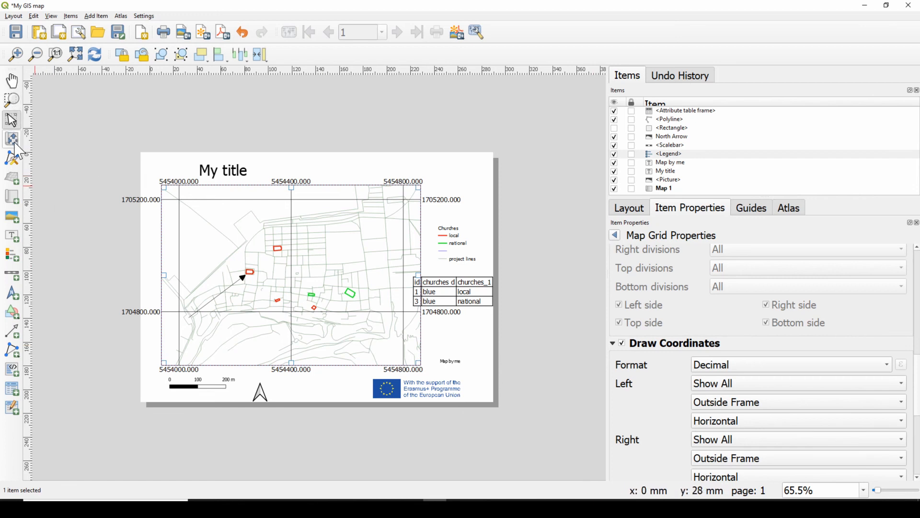
Add a label between the attribute table and "Map by me" reading "Date ...." and "Data source...." on two lines, and deselect it
{"action": "left_click", "coordinate": [12, 235]}
{"action": "left_click_drag", "start_coordinate": [432, 328], "coordinate": [472, 353]}
{"action": "left_click_drag", "start_coordinate": [683, 278], "coordinate": [643, 278]}
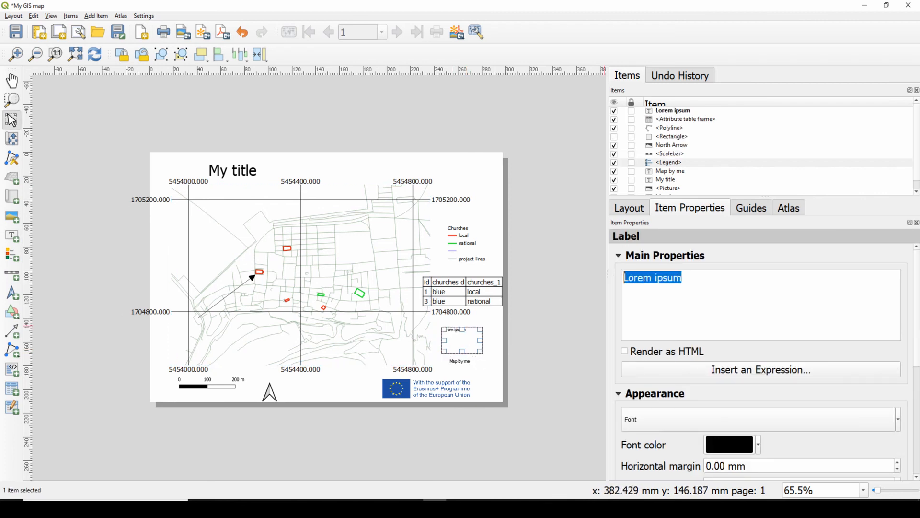
{"action": "type", "text": "Data source...."}
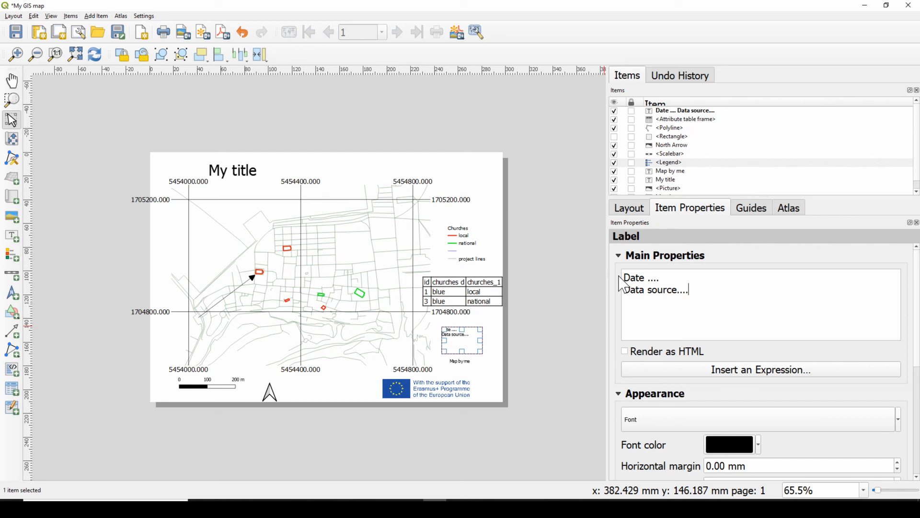
{"action": "left_click", "coordinate": [597, 348]}
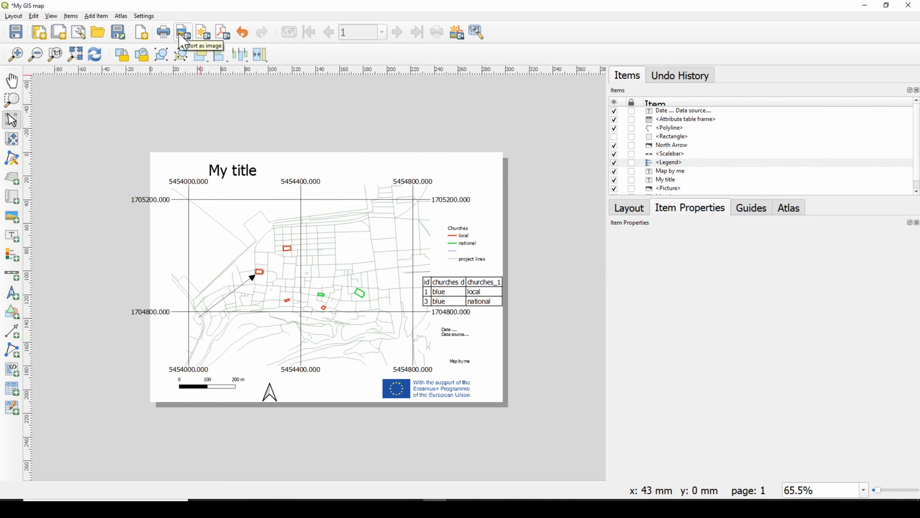
Export the layout to the Documents folder as "My GIS map.pdf", with geospatial PDF creation enabled
{"action": "left_click", "coordinate": [220, 40]}
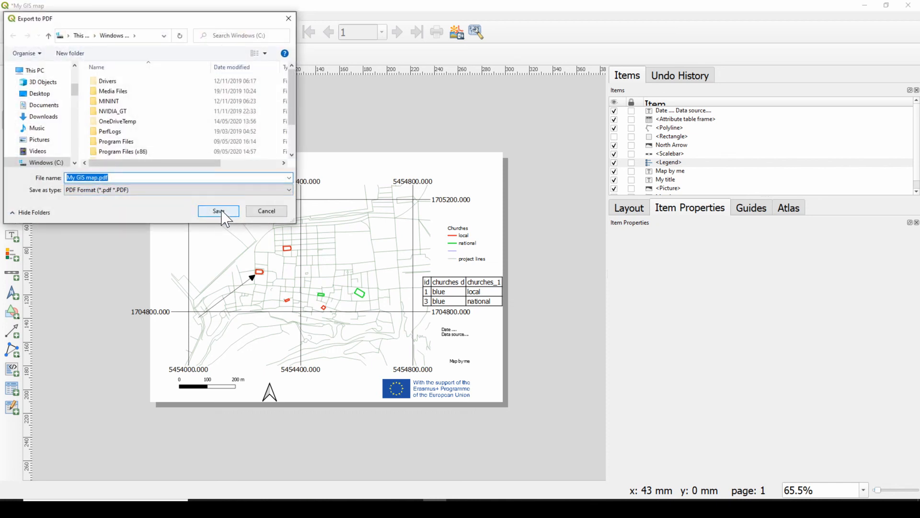
{"action": "left_click", "coordinate": [42, 105]}
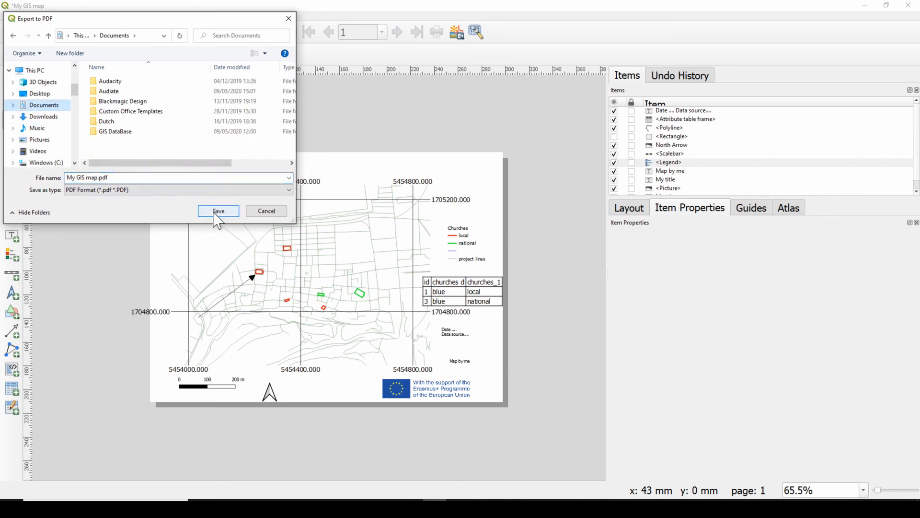
{"action": "left_click", "coordinate": [218, 211]}
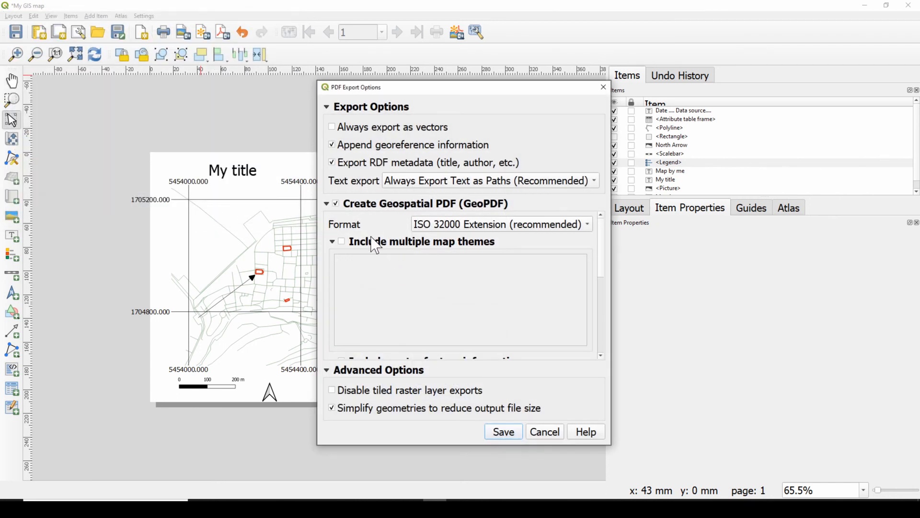
{"action": "left_click", "coordinate": [332, 202]}
{"action": "left_click", "coordinate": [332, 202]}
{"action": "scroll", "coordinate": [475, 318], "scroll_direction": "down", "scroll_amount": 5}
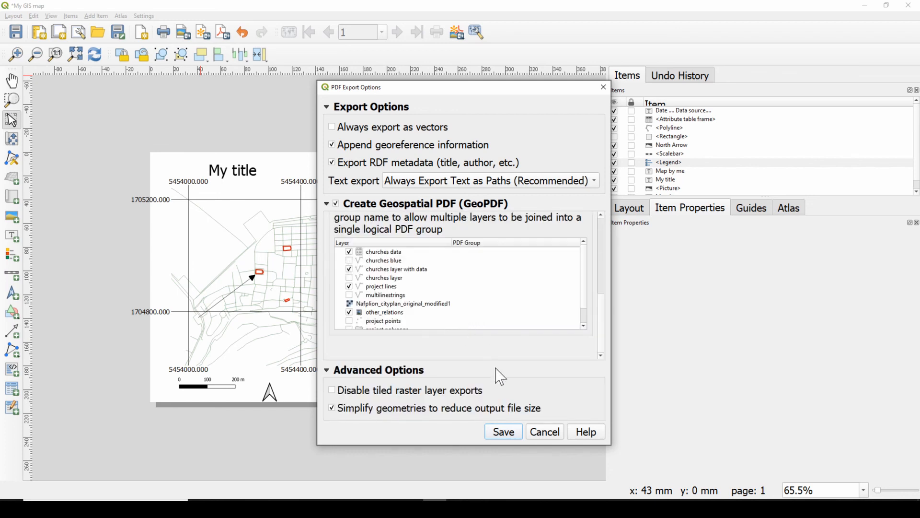
{"action": "left_click", "coordinate": [510, 438]}
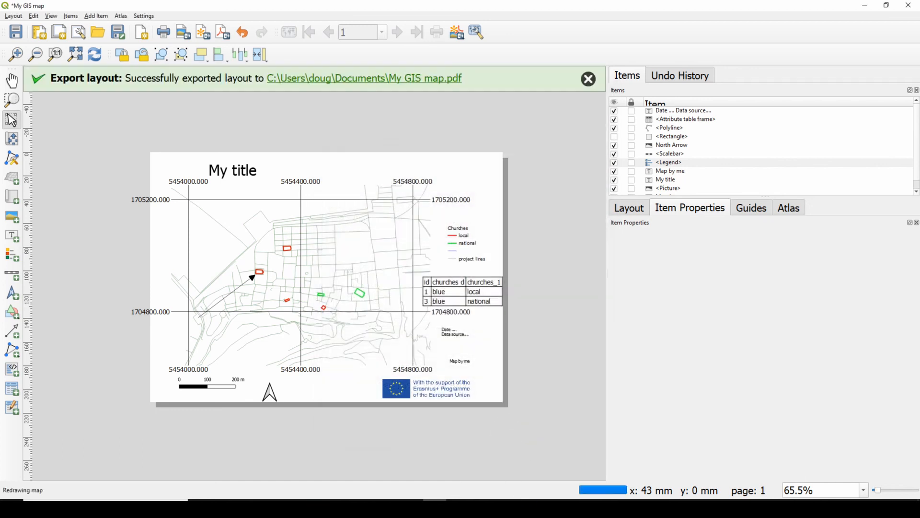
Open the exported "My GIS map.pdf" from its folder in Adobe Acrobat Reader and maximize the window to inspect the layout
{"action": "left_click", "coordinate": [385, 79]}
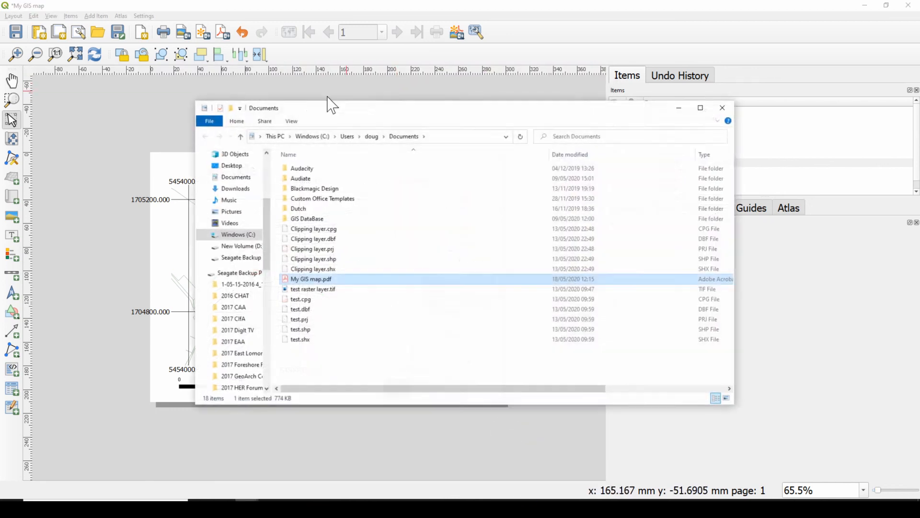
{"action": "double_click", "coordinate": [335, 278]}
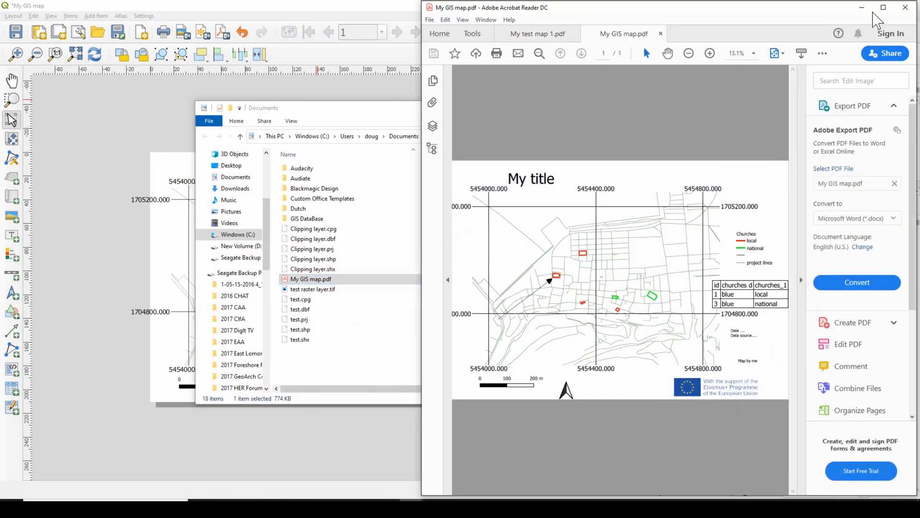
{"action": "left_click", "coordinate": [883, 7]}
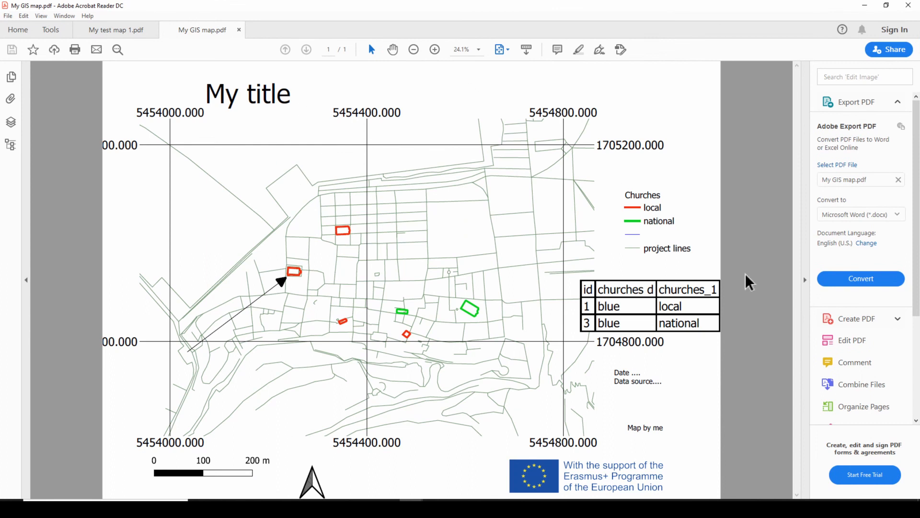